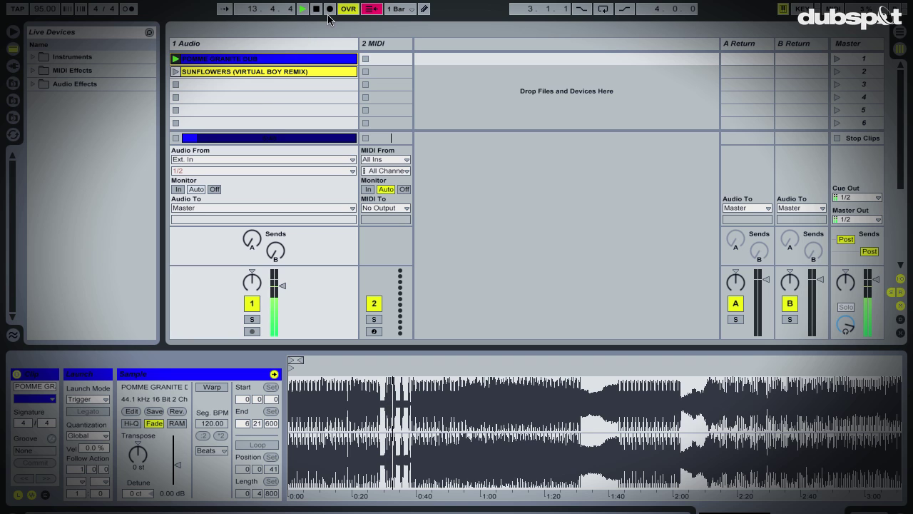
Switch from Session View to the Arrangement timeline
key("Tab")
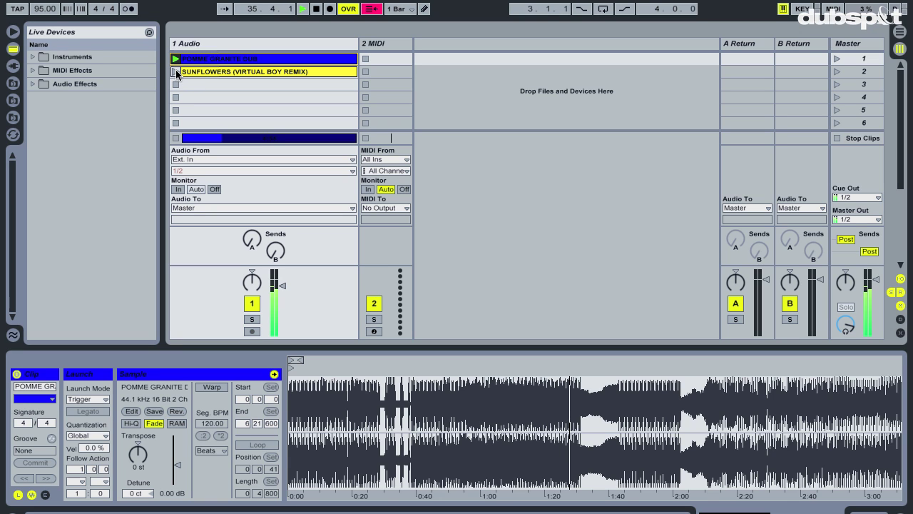
Launch the Sunflowers (Virtual Boy Remix) clip in place of Pomme Granite Dub and switch on its looping
left_click(177, 74)
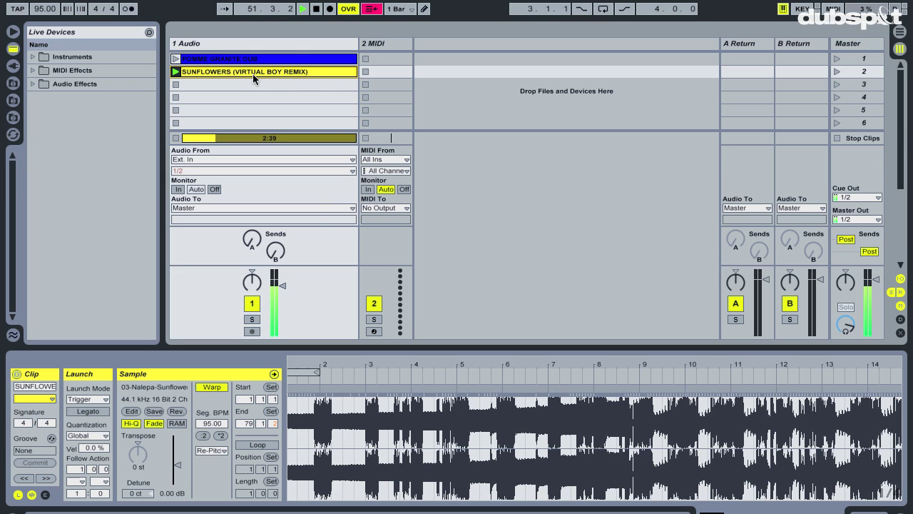
left_click(259, 445)
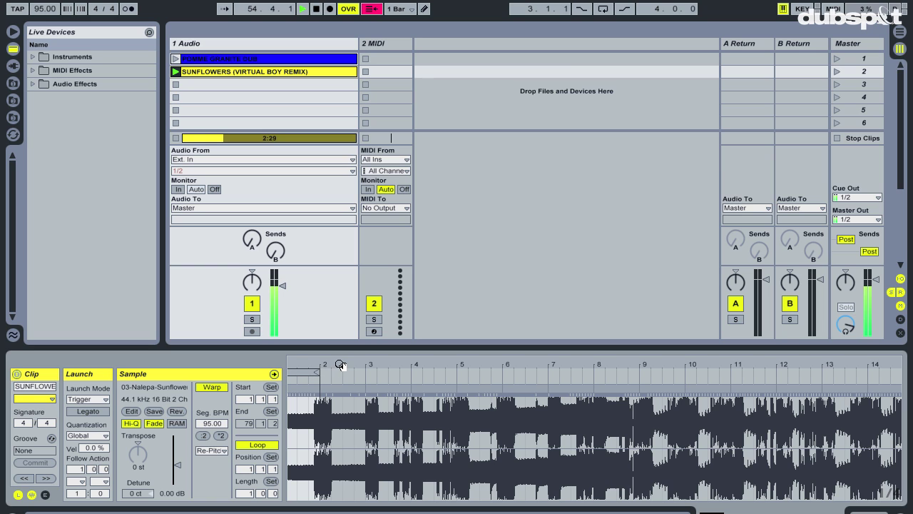
Set the Sunflowers clip's loop length to exactly one bar
left_click_drag(341, 364, 319, 281)
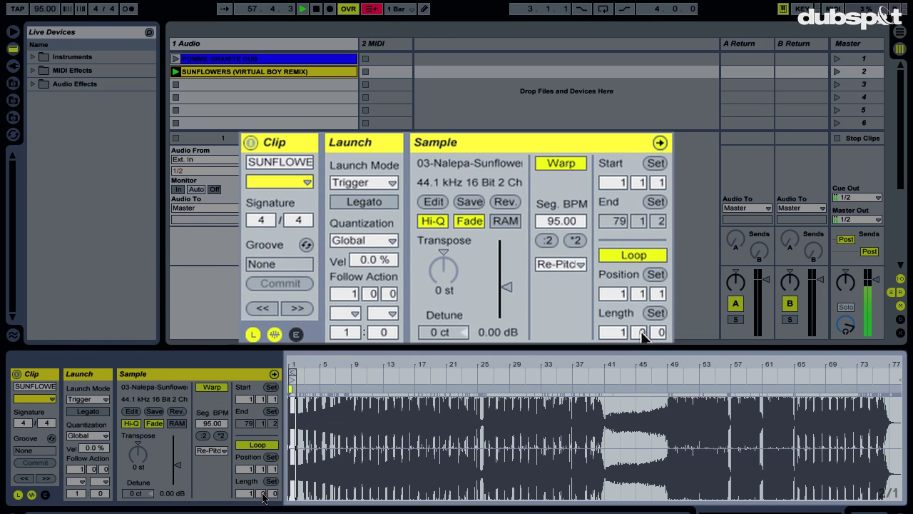
left_click(263, 494)
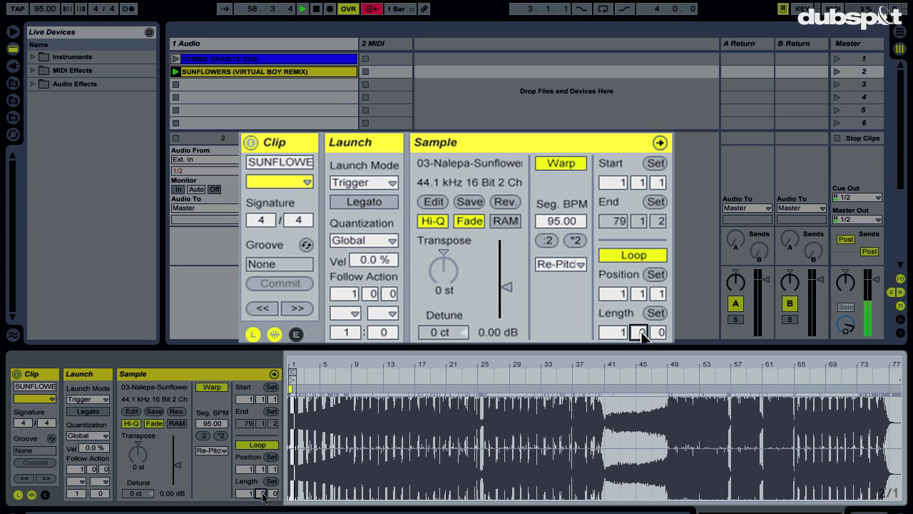
key("Down")
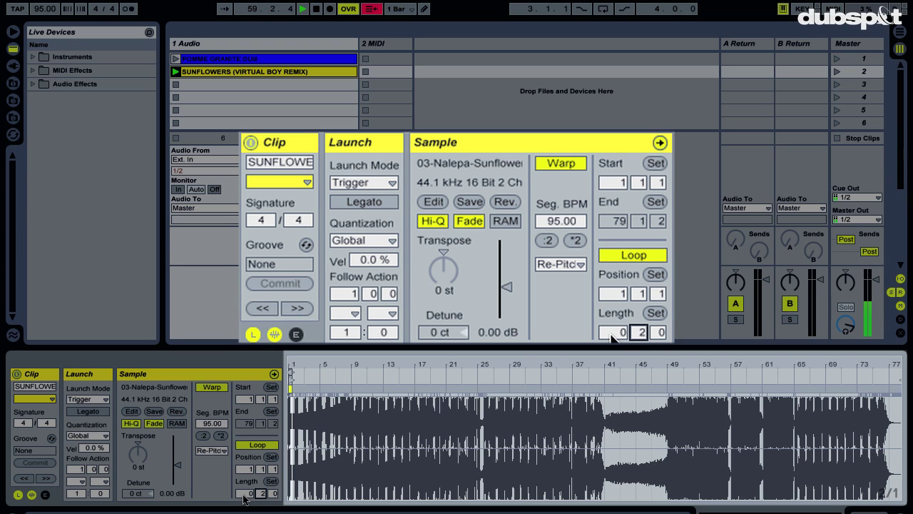
key("Up")
key("Up")
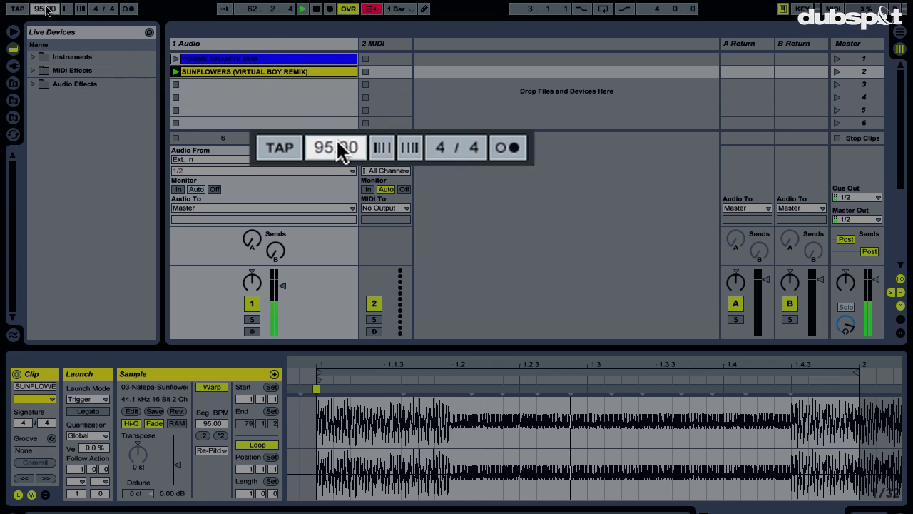
Raise the song tempo to 140 BPM
left_click(47, 10)
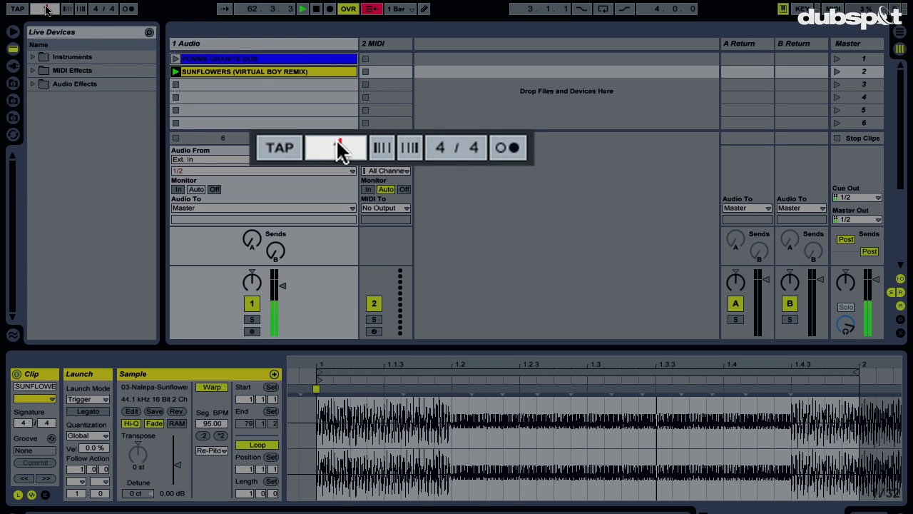
type("140")
key("Return")
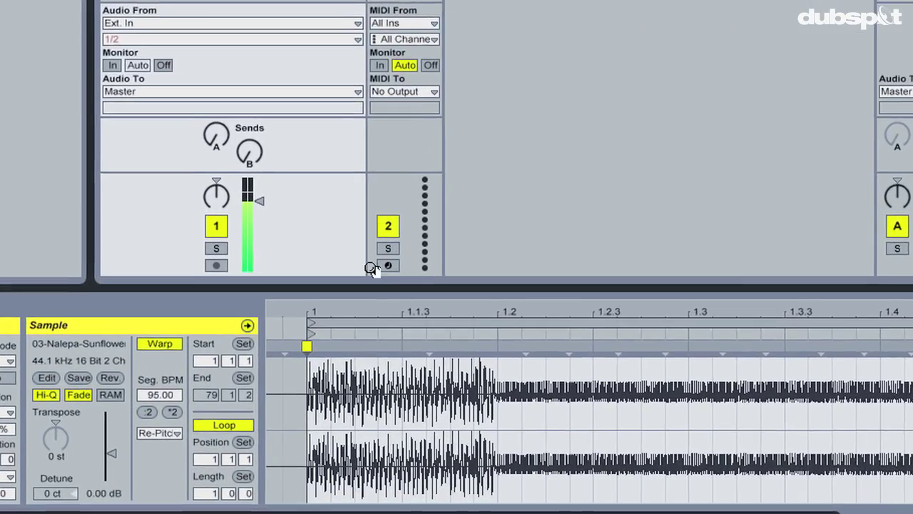
Move the one-bar loop's start from bar 1 through bars 3 and 4 to bar 8
left_click_drag(363, 332, 366, 318)
left_click_drag(371, 284, 368, 296)
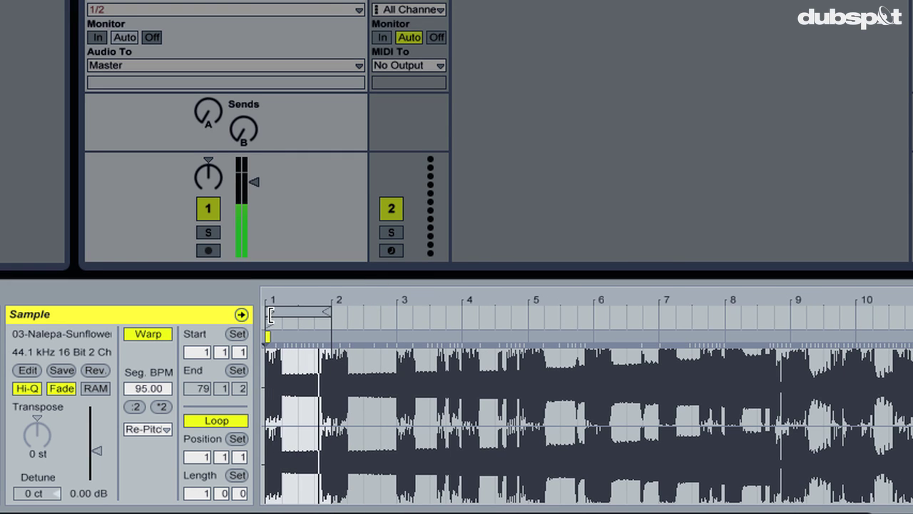
left_click(201, 457)
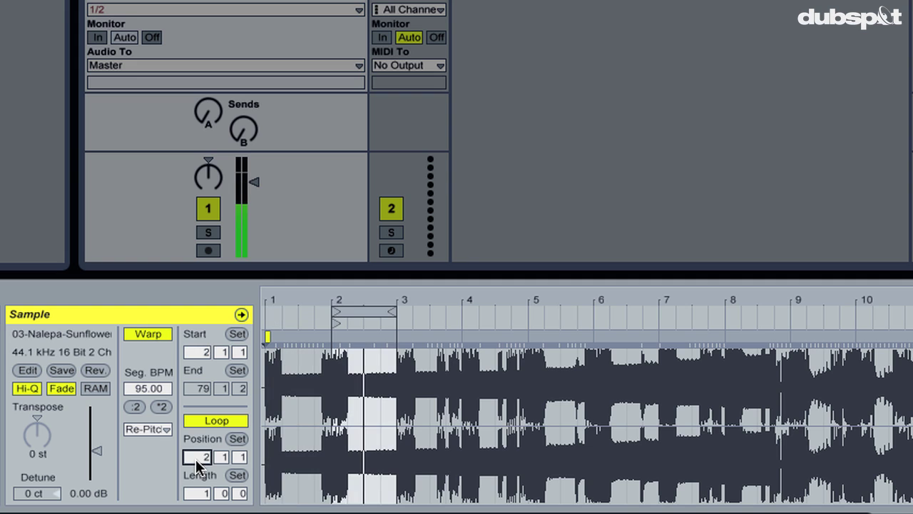
type("3")
key("Return")
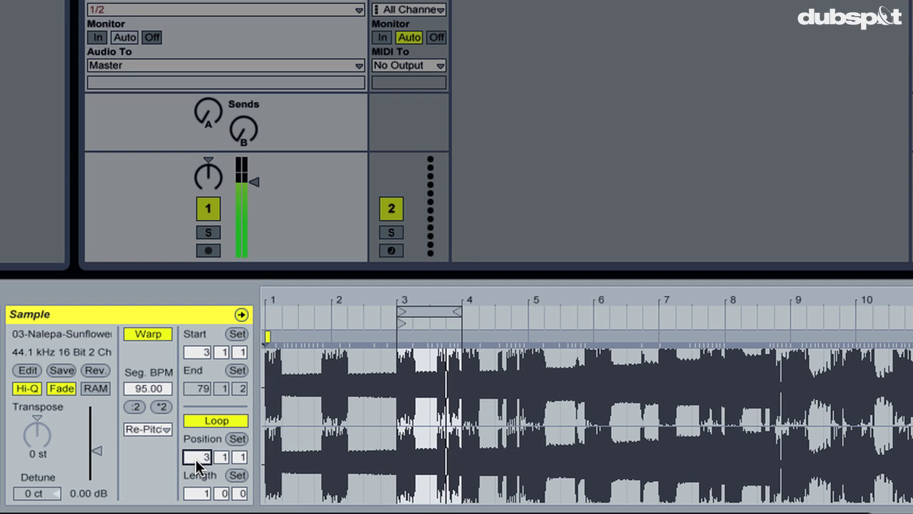
type("4")
key("Return")
key("Up")
key("Up")
key("Up")
key("Up")
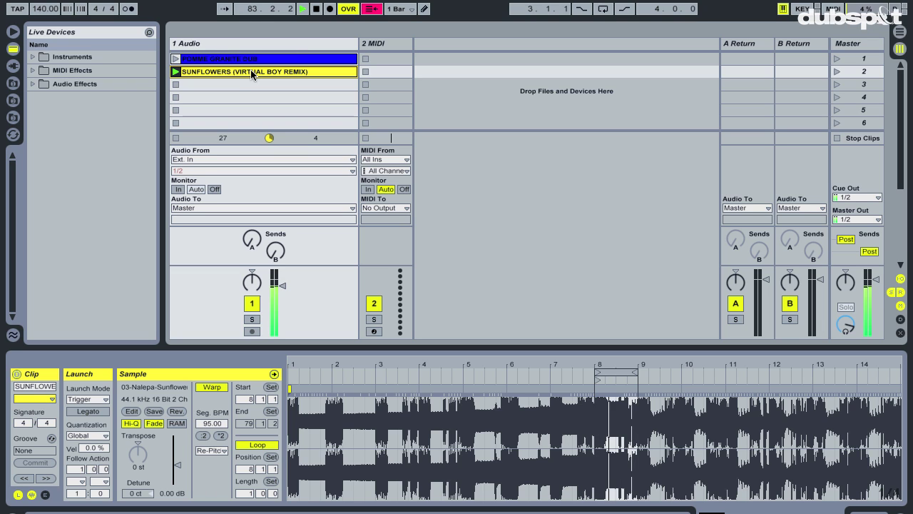
Move the Sunflowers clip to slot 3, then duplicate it and launch the copy looping at bar 11
left_click_drag(251, 77, 252, 81)
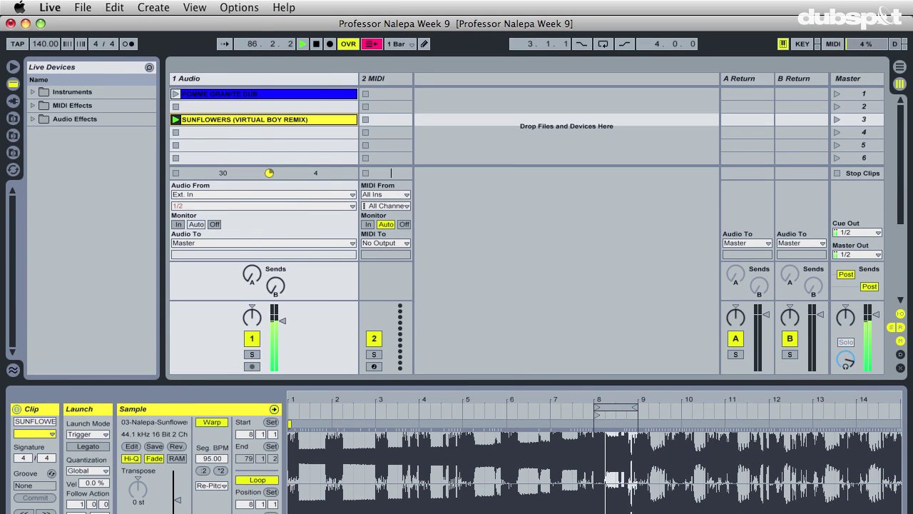
left_click(114, 7)
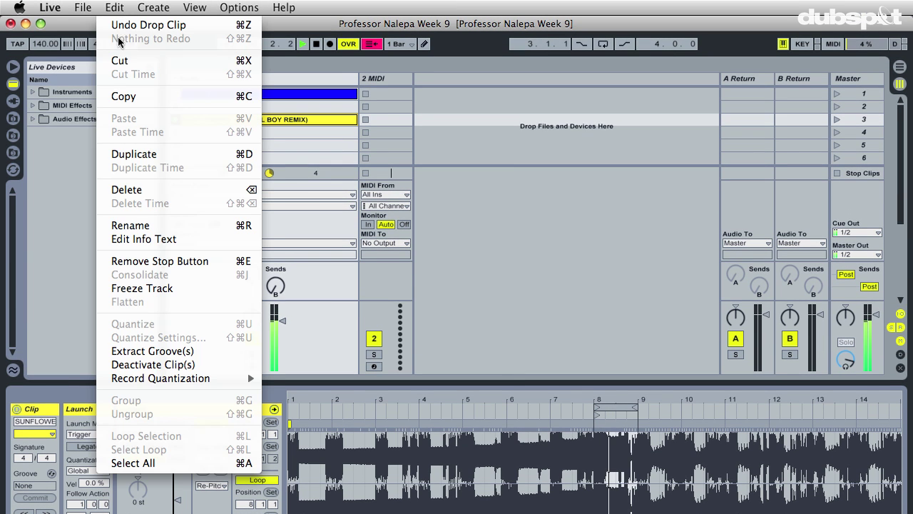
left_click(248, 155)
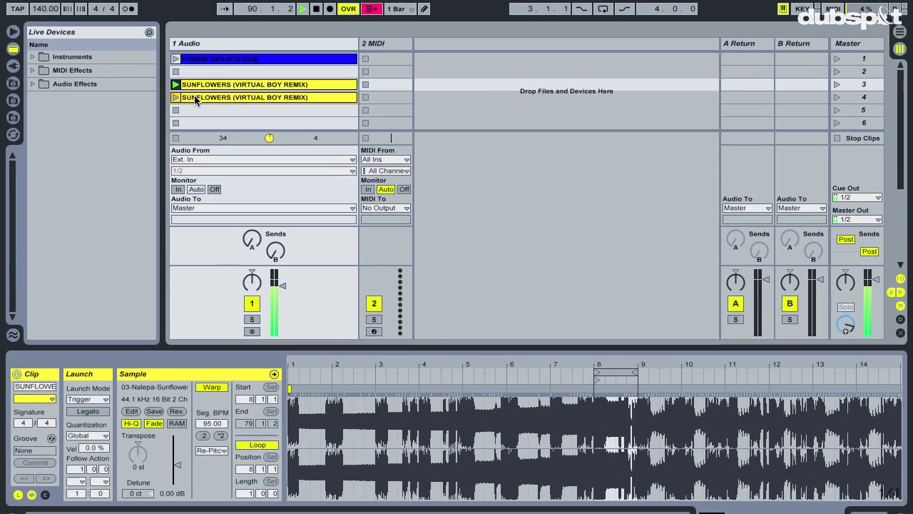
left_click(182, 99)
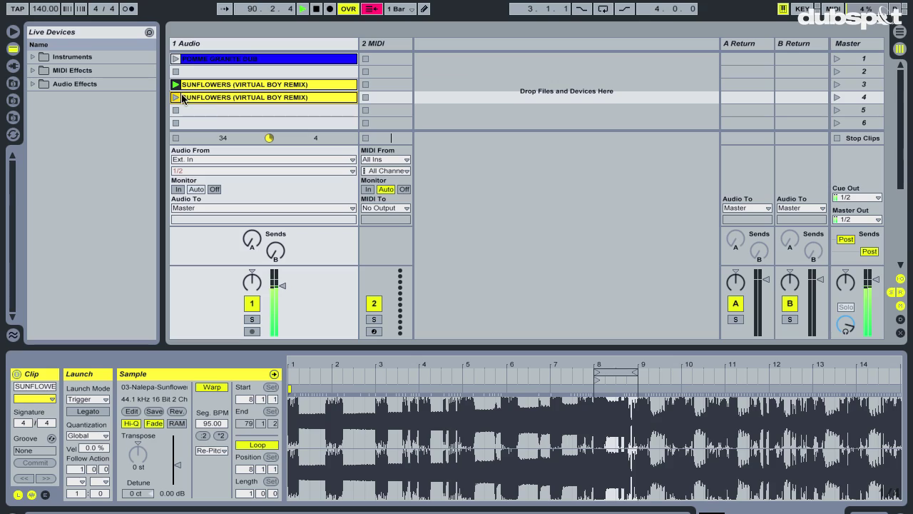
left_click(177, 99)
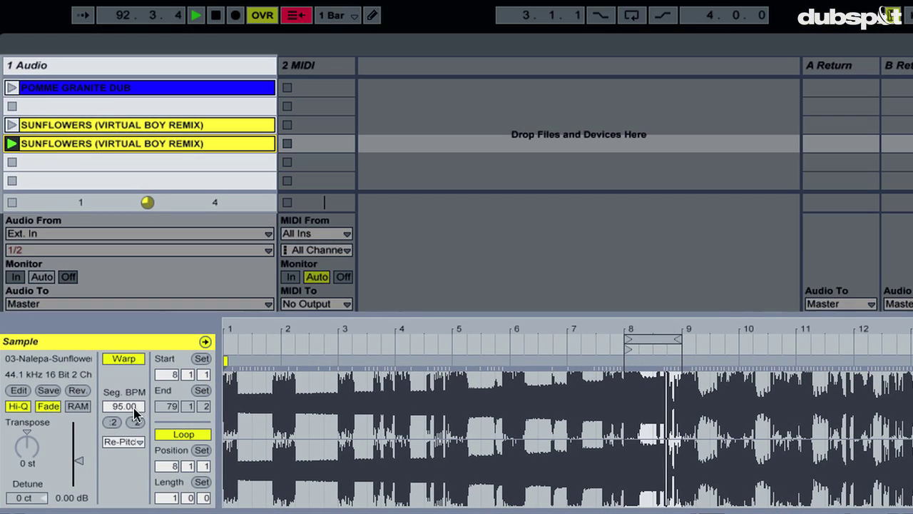
left_click(168, 467)
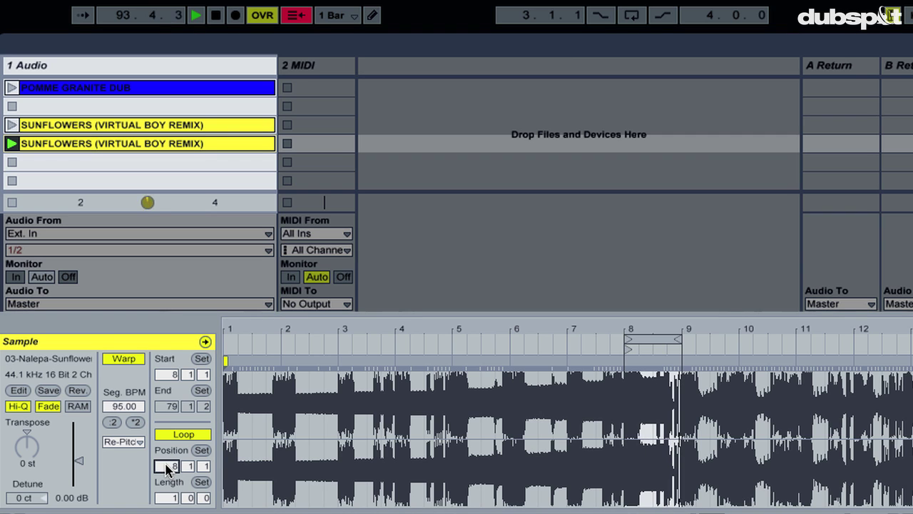
key("Up")
key("Up")
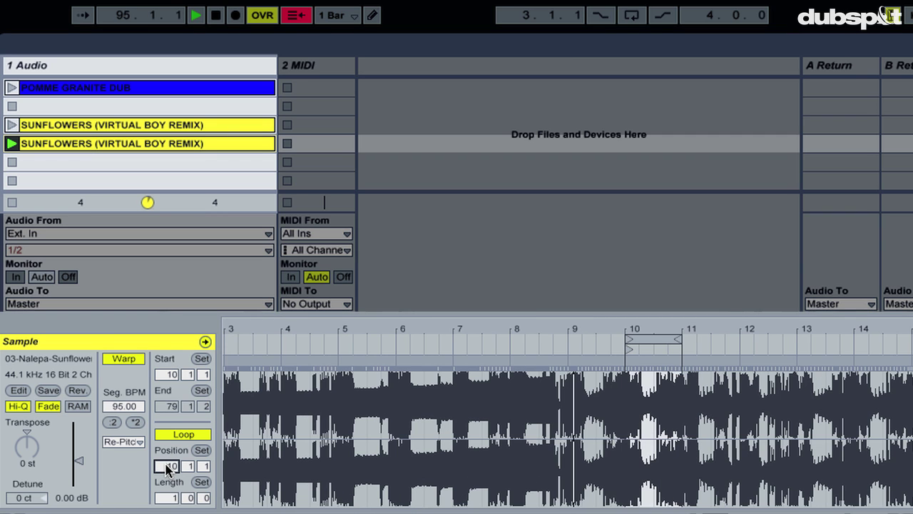
key("Up")
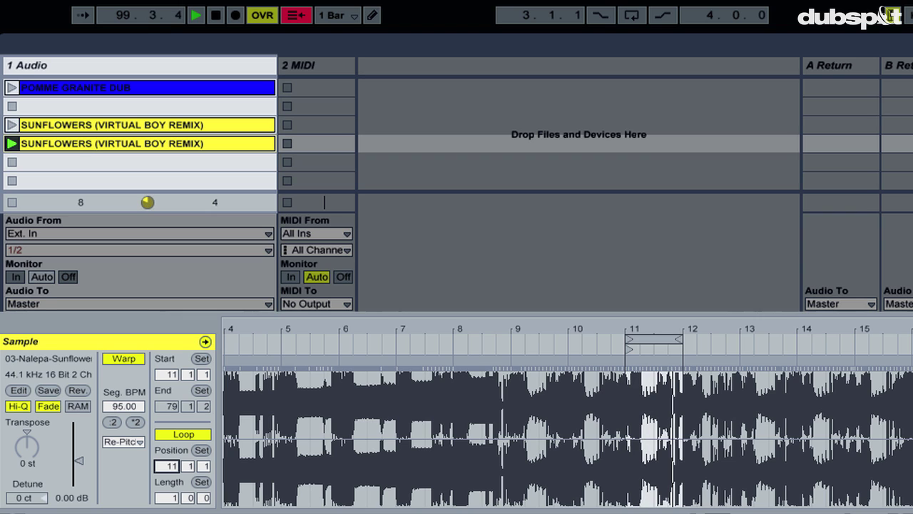
Duplicate the copy again and launch the third clip looping at bar 12
left_click(72, 143)
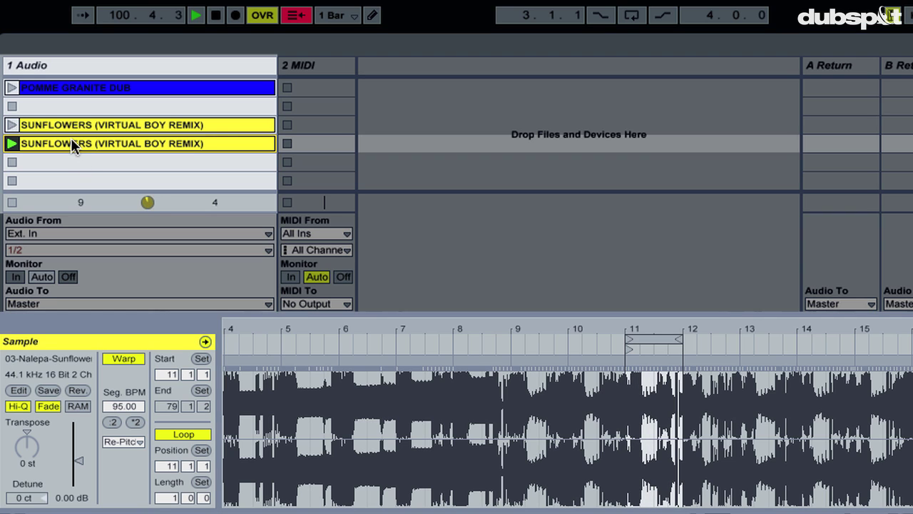
key("ctrl+d")
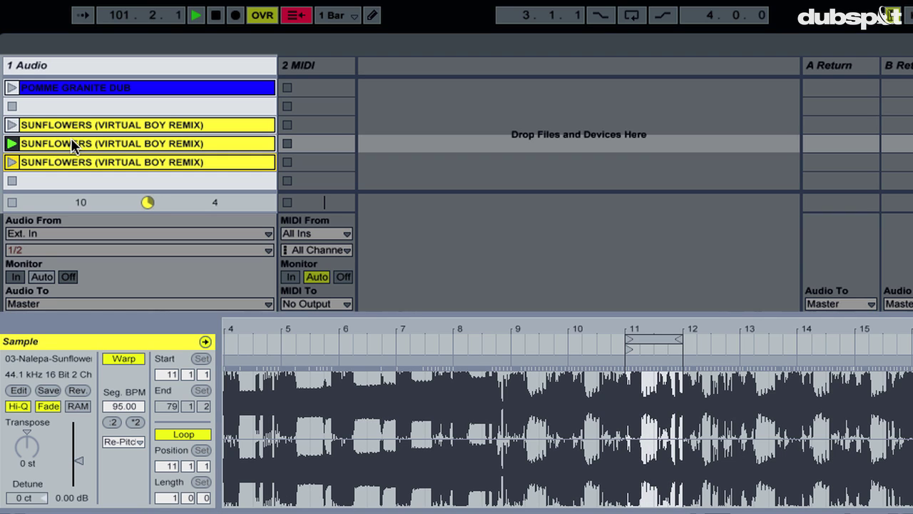
left_click(12, 162)
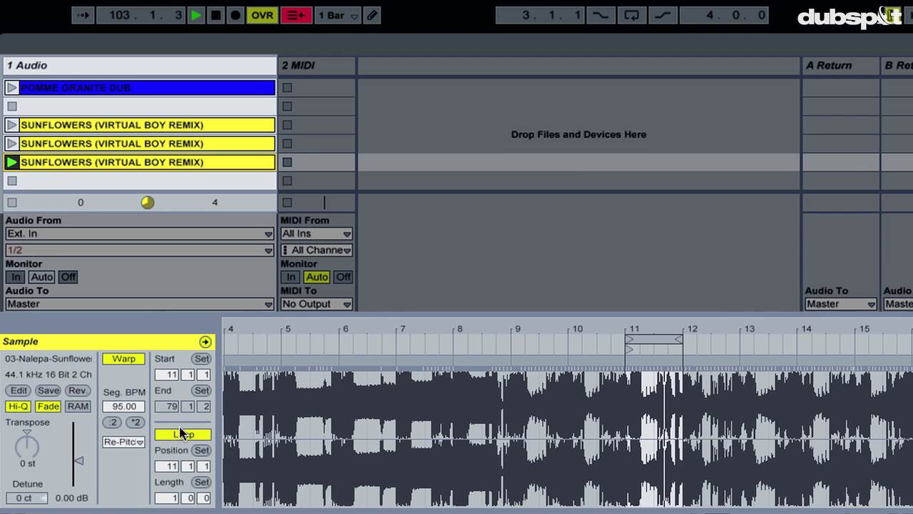
left_click(169, 468)
key("Up")
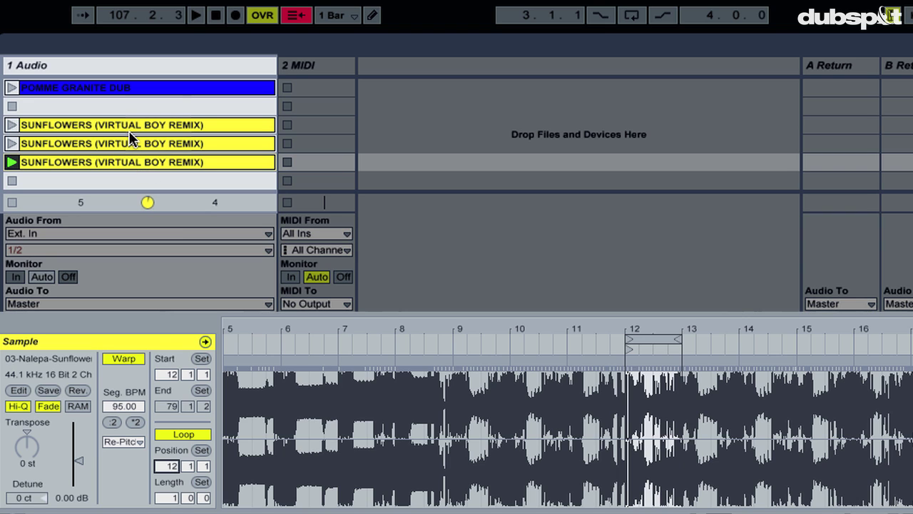
Back in Session View, colour the fourth-slot Sunflowers clip orange
key("Tab")
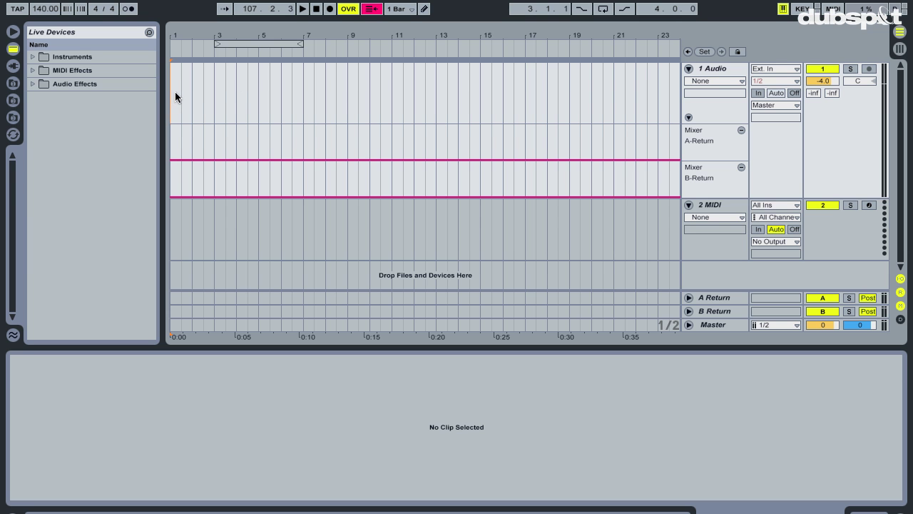
scroll(518, 107, "right", 10)
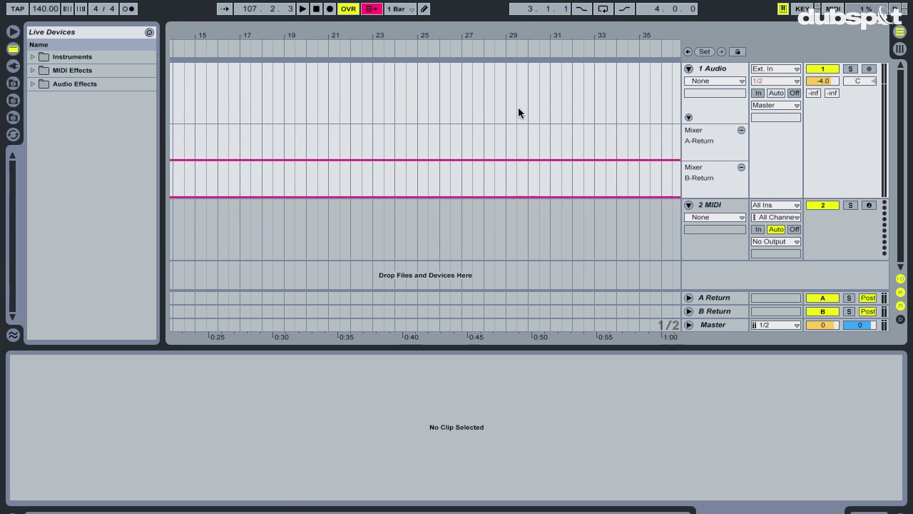
scroll(518, 107, "left", 15)
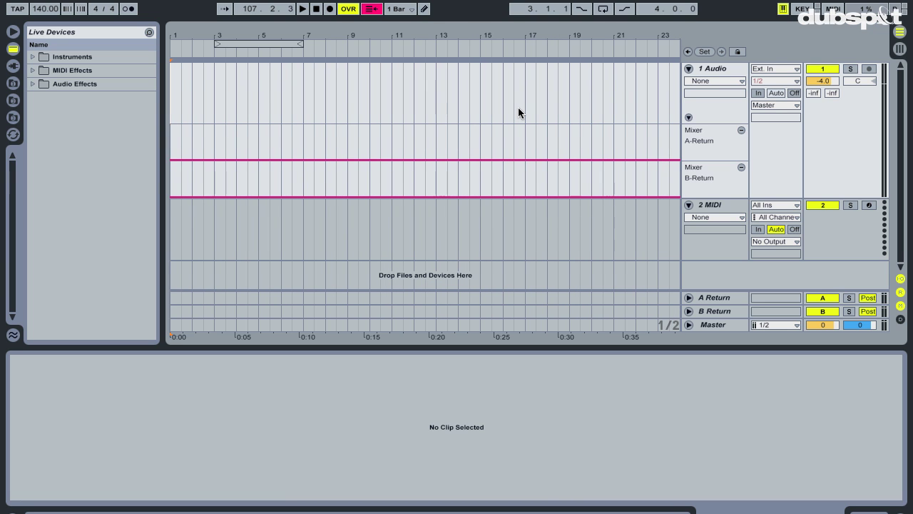
key("Tab")
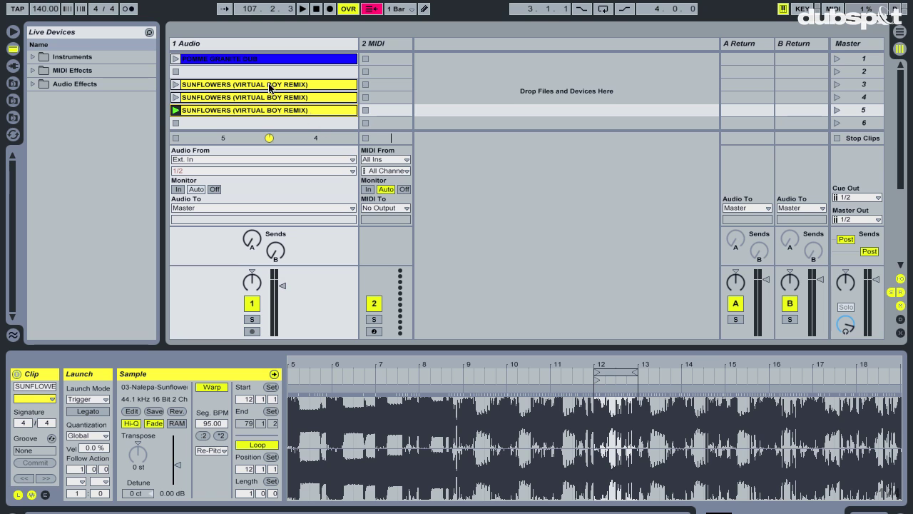
left_click(269, 100)
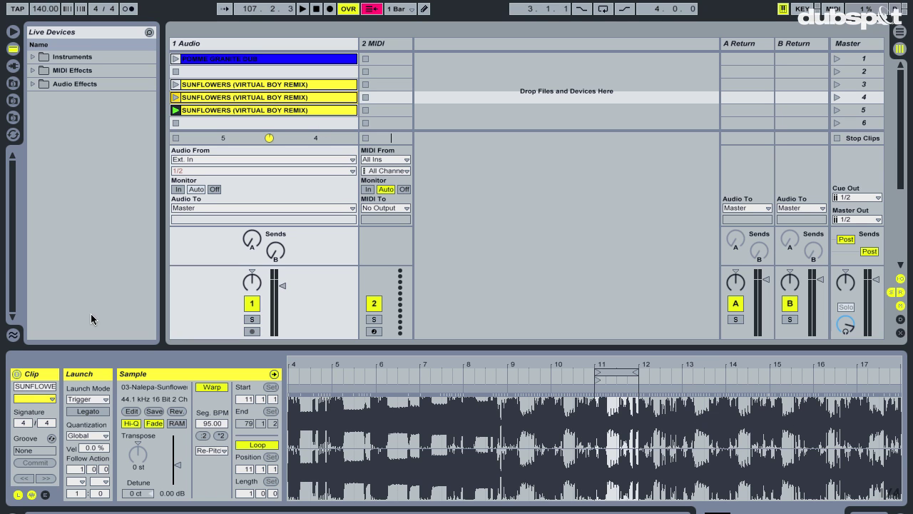
left_click(34, 399)
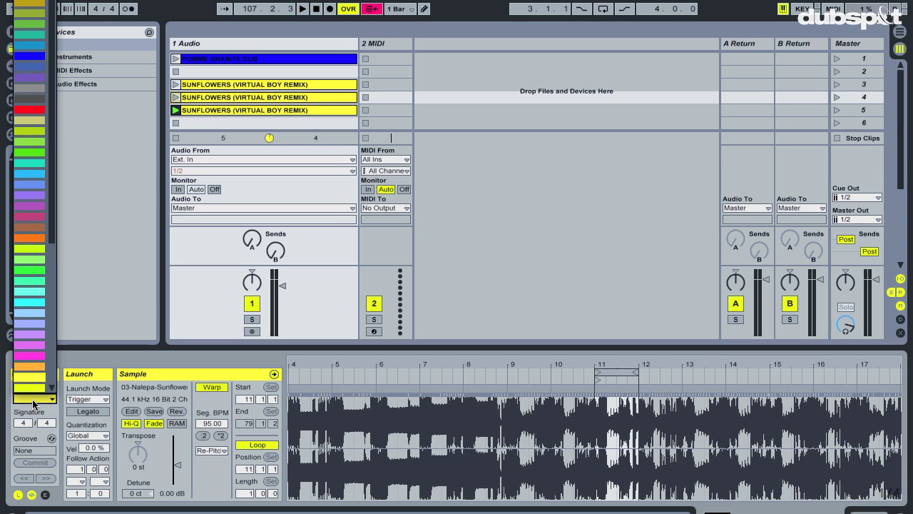
left_click(41, 239)
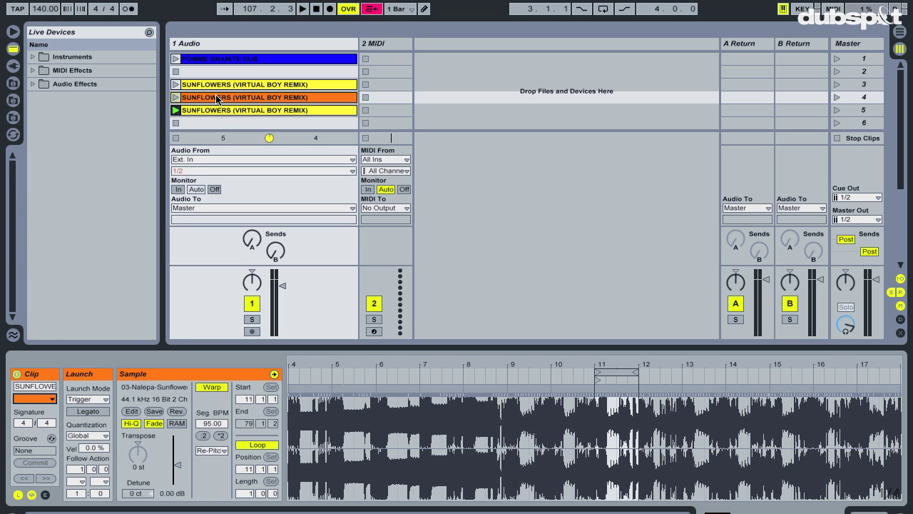
Colour the fifth-slot Sunflowers clip red and arm global recording
left_click(230, 116)
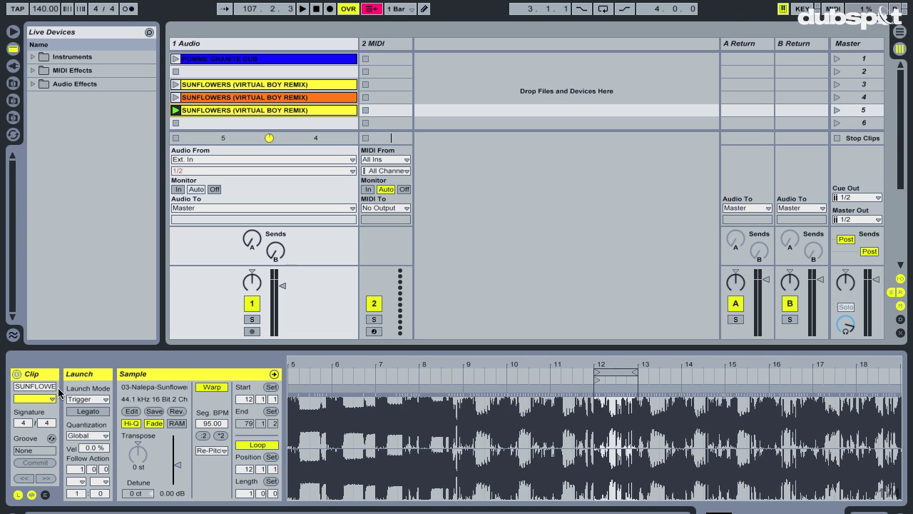
left_click(43, 399)
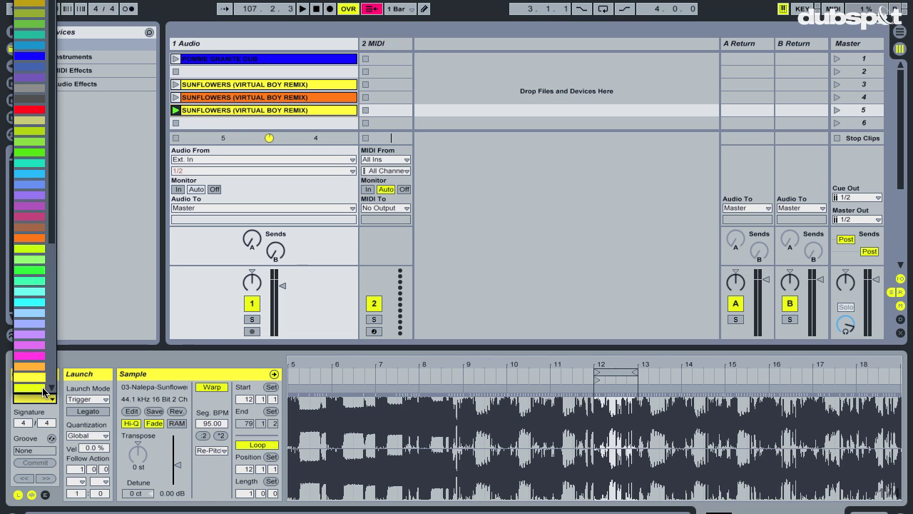
left_click(23, 111)
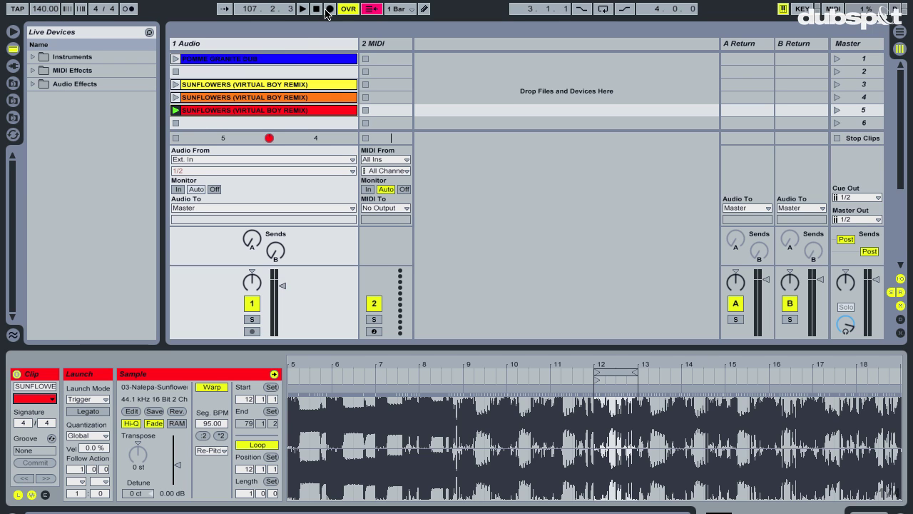
left_click(330, 8)
Stop playback and map clip slots 3, 4 and 5 to notes C2, D2 and E2 in MIDI Map Mode
left_click(318, 9)
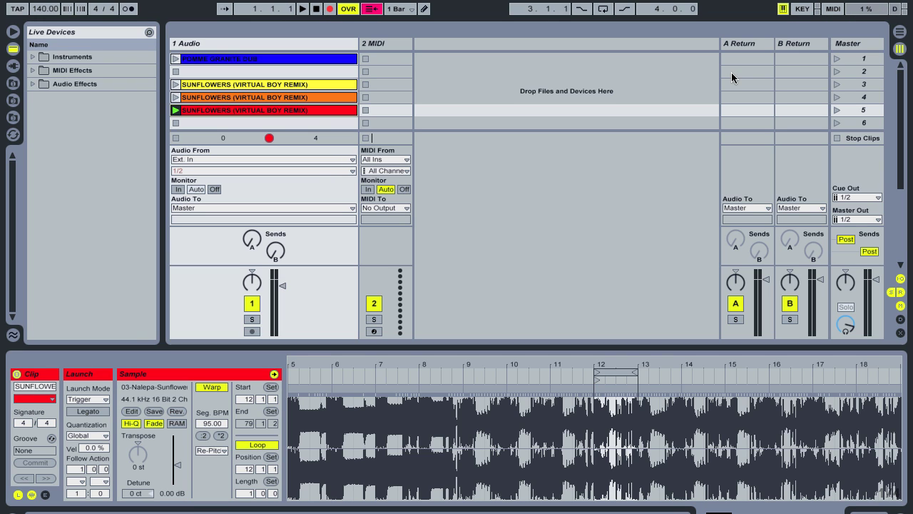
left_click(833, 9)
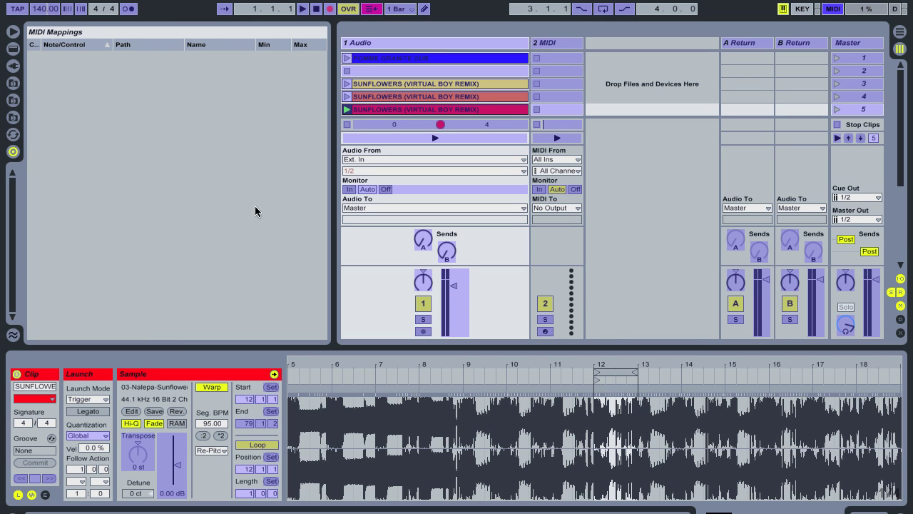
left_click(426, 83)
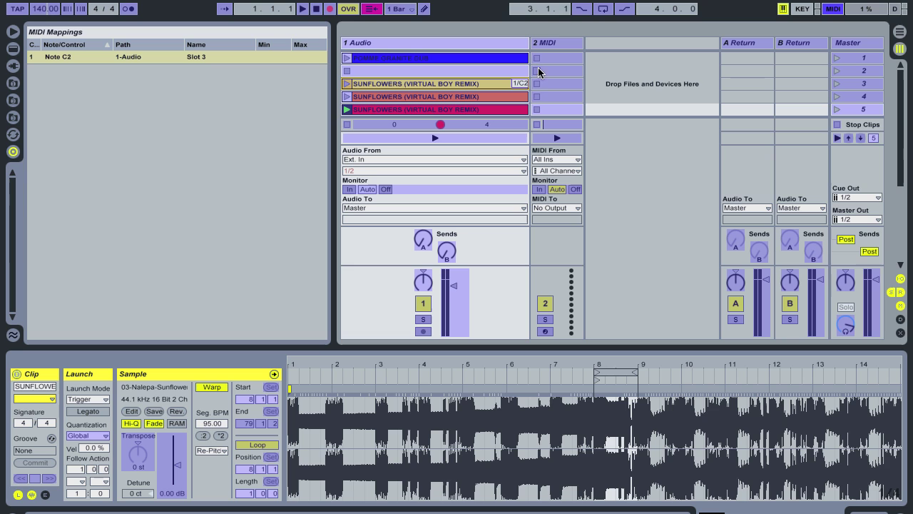
left_click(489, 102)
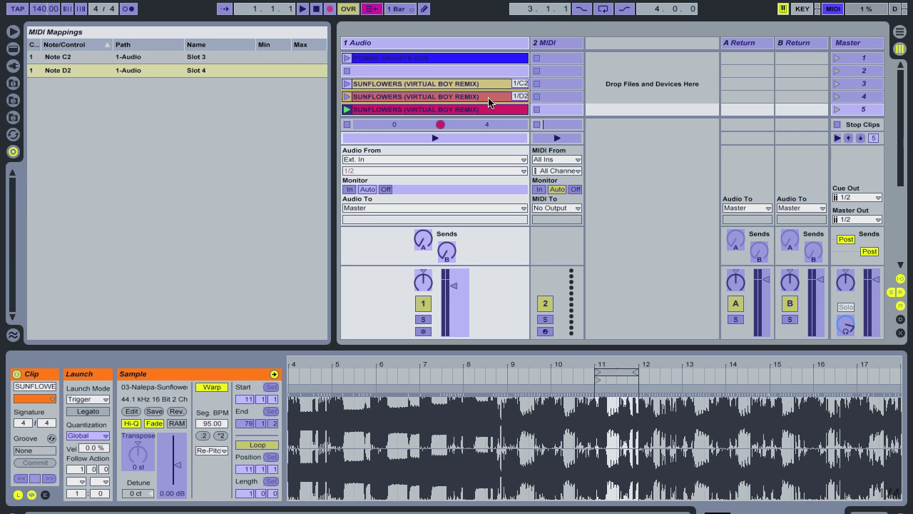
left_click(489, 110)
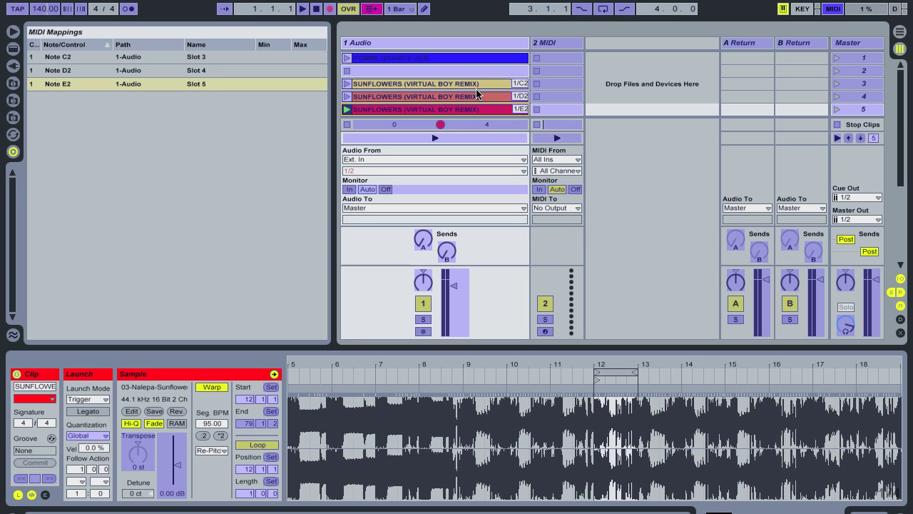
Leave MIDI Map Mode, stop playback and move the yellow clip up to slot 2
left_click(834, 8)
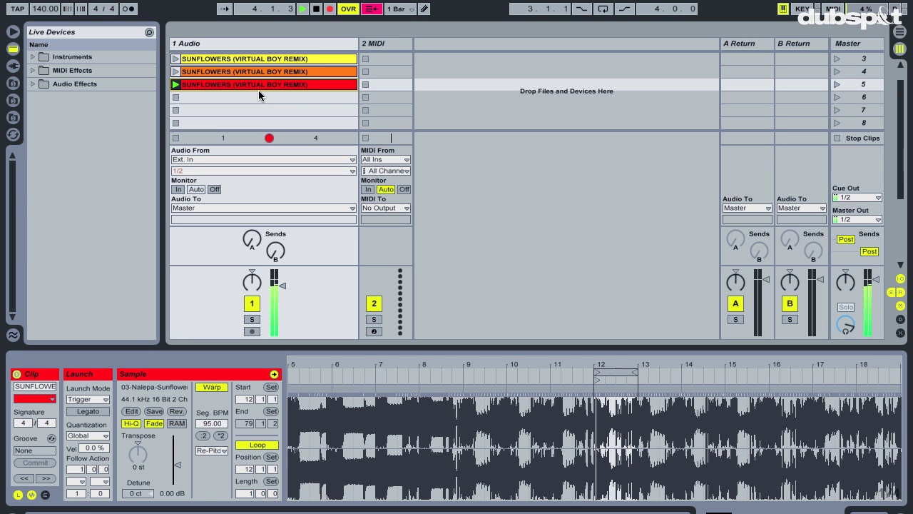
key("space")
scroll(258, 90, "up", 1)
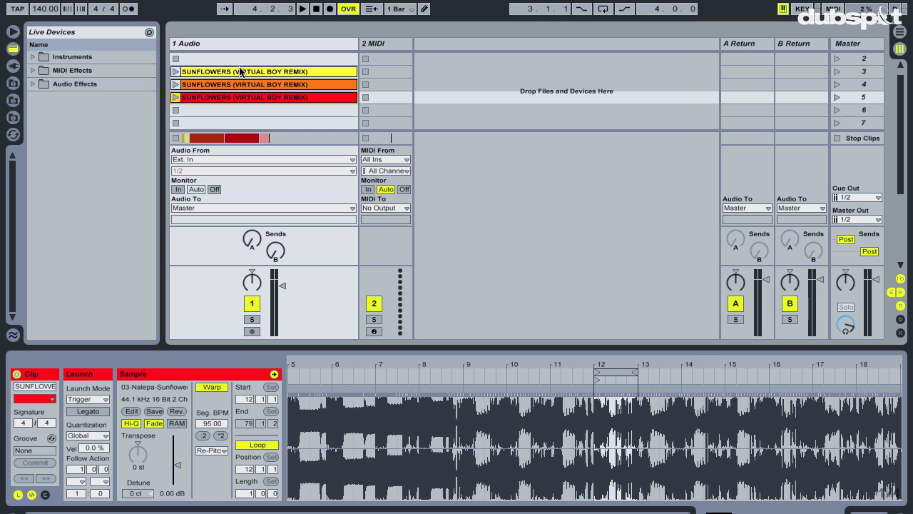
left_click_drag(239, 71, 239, 62)
scroll(193, 85, "up", 1)
left_click(193, 84)
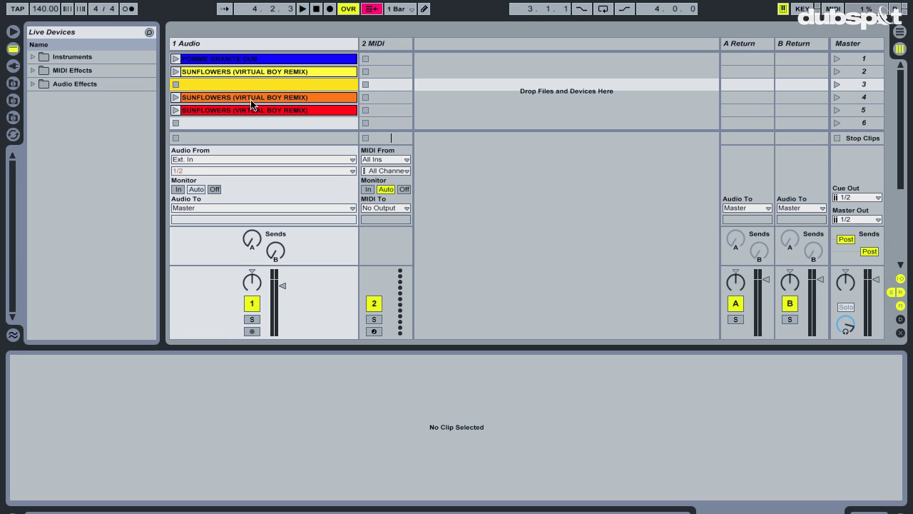
Check the MIDI mappings, return the yellow clip to slot 3 and stop at the song start
left_click(833, 9)
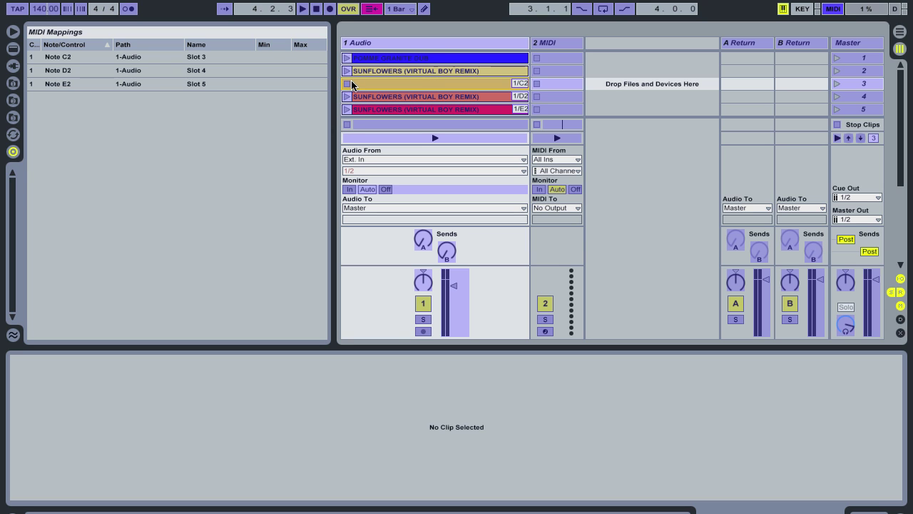
left_click(832, 9)
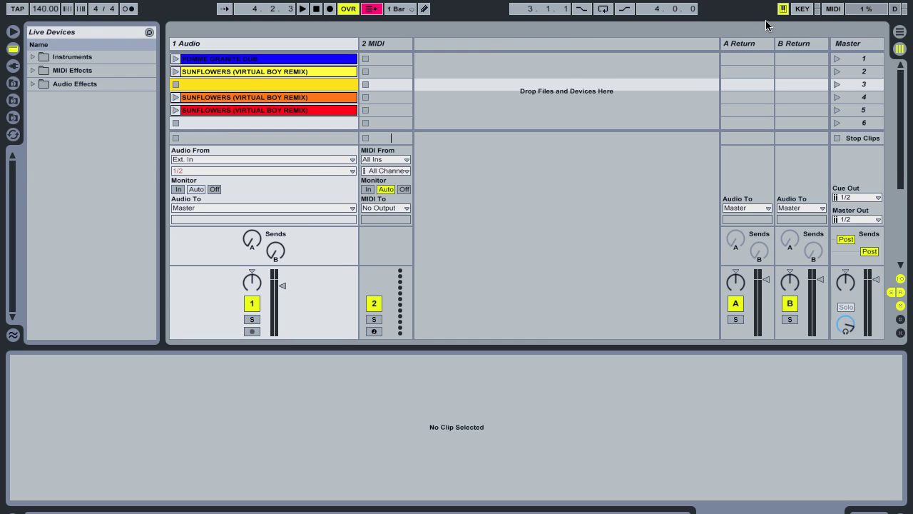
left_click(231, 73)
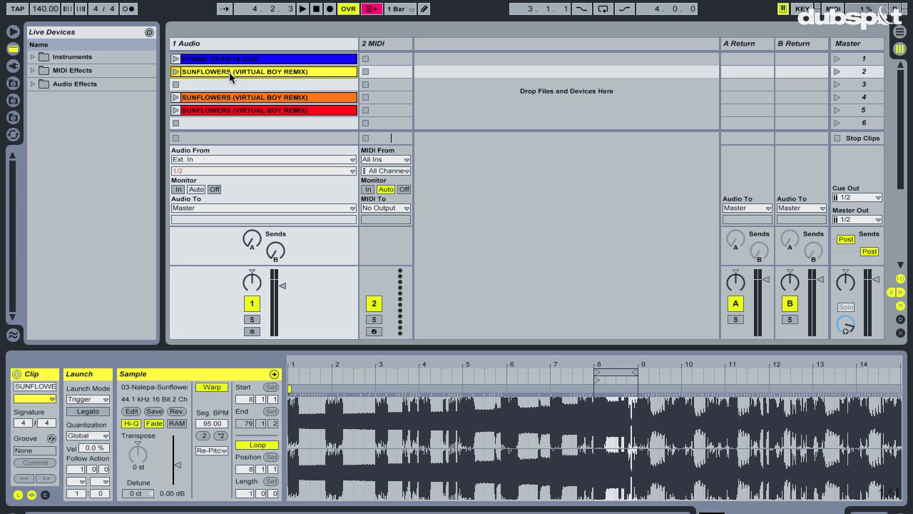
left_click_drag(229, 72, 229, 84)
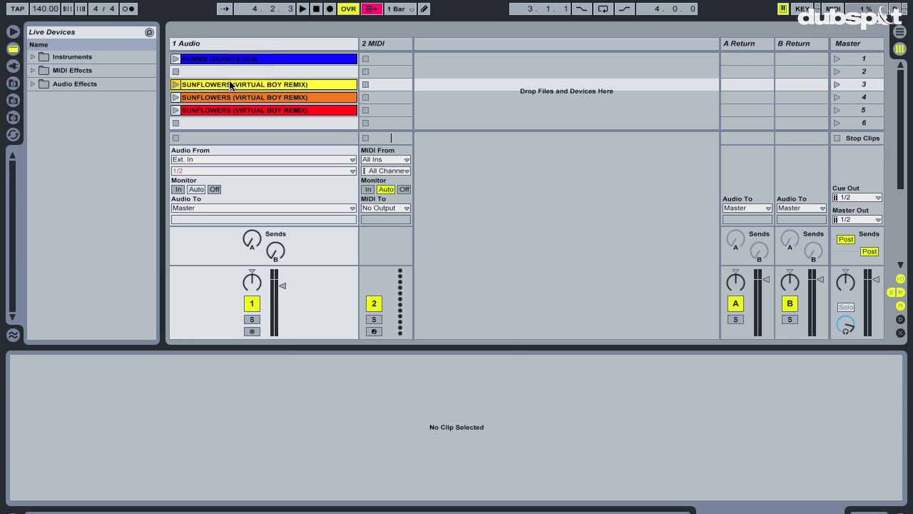
left_click(230, 84)
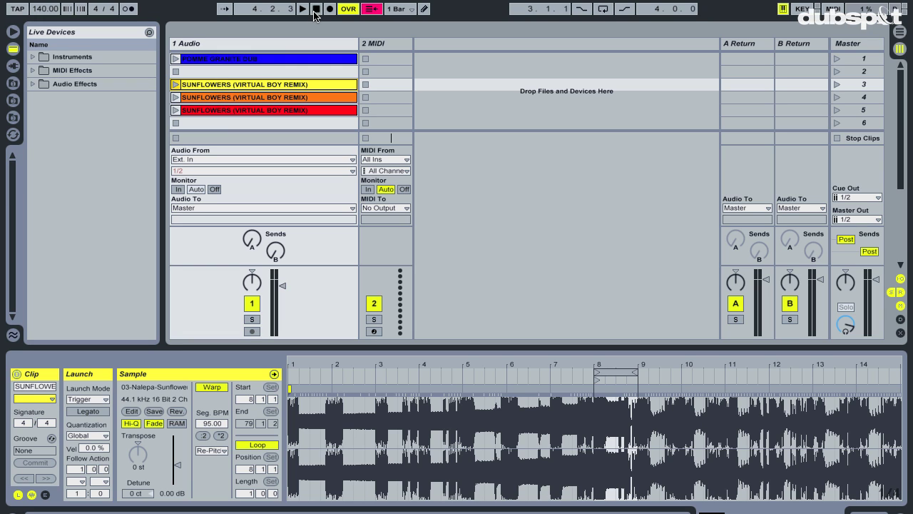
left_click(316, 9)
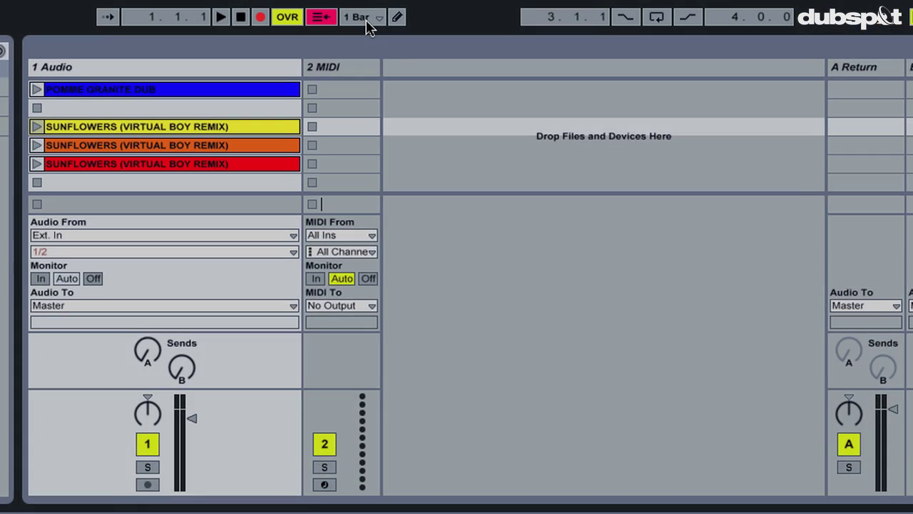
Change global launch quantization from 1 Bar to 1/8
left_click(404, 13)
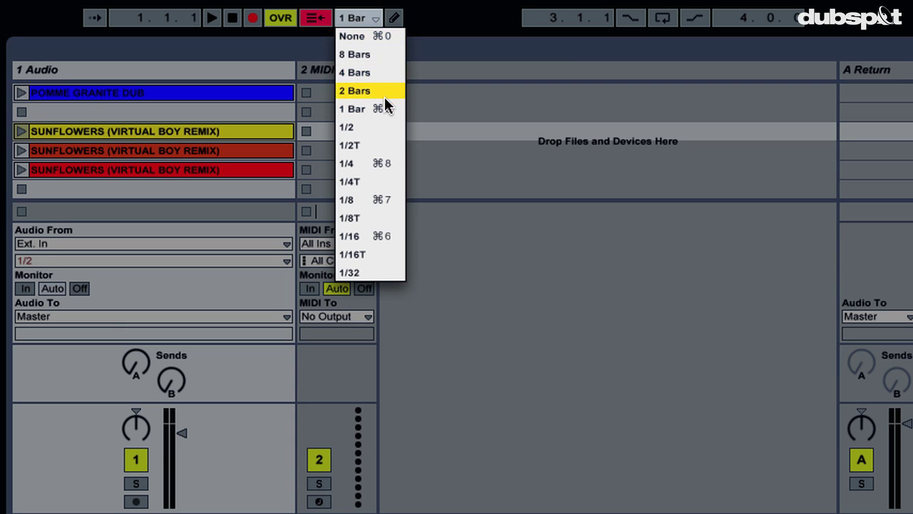
left_click(384, 198)
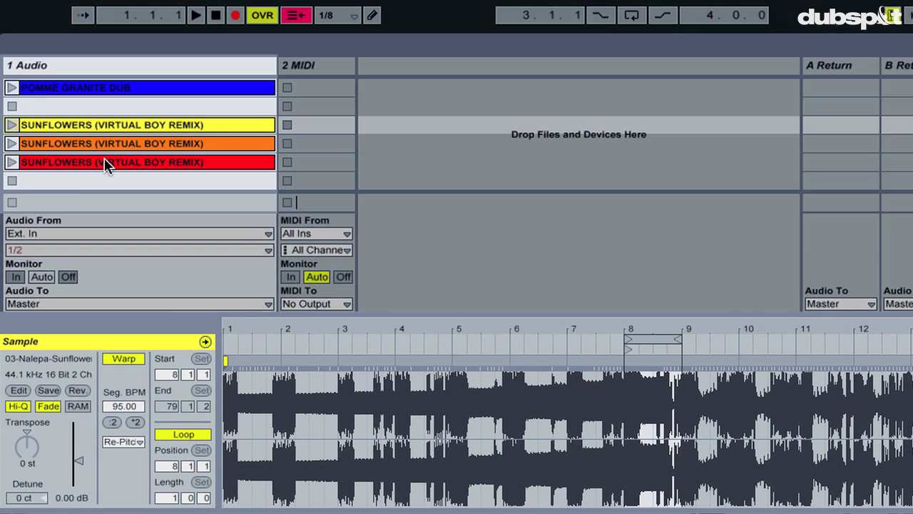
Launch the clips yellow, orange, red, orange, red, yellow while recording, then view the Arrangement
key("Return")
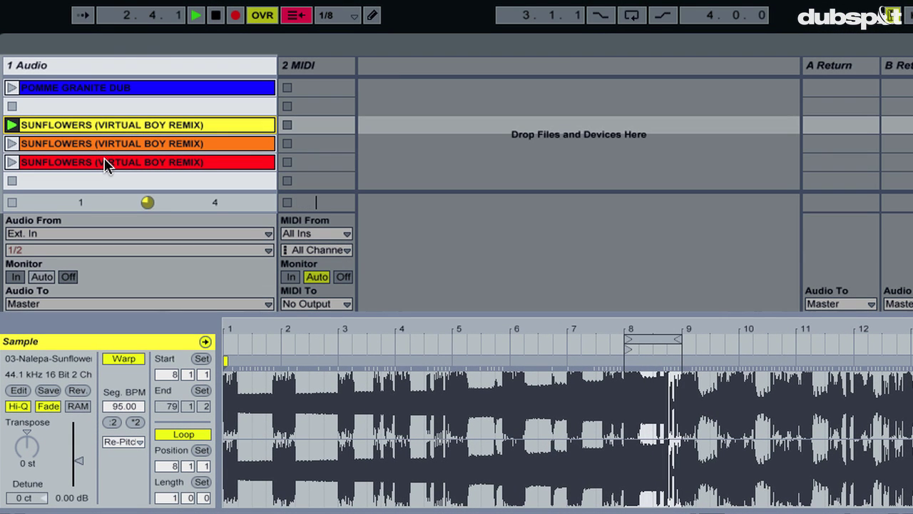
key("Down")
key("Return")
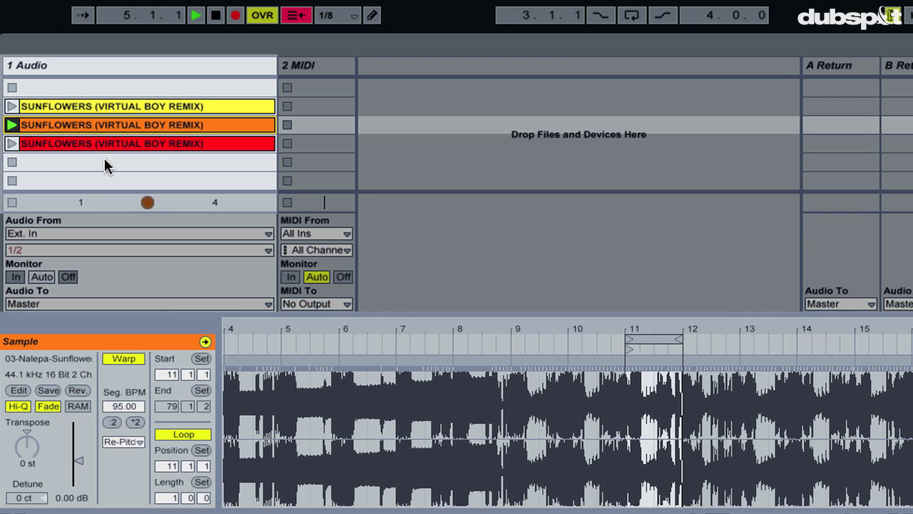
key("Down")
key("Return")
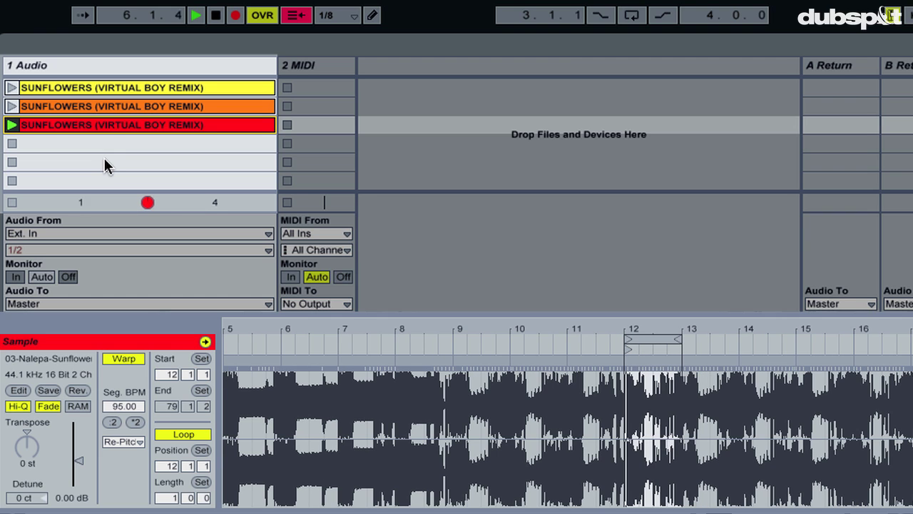
key("Up")
key("Return")
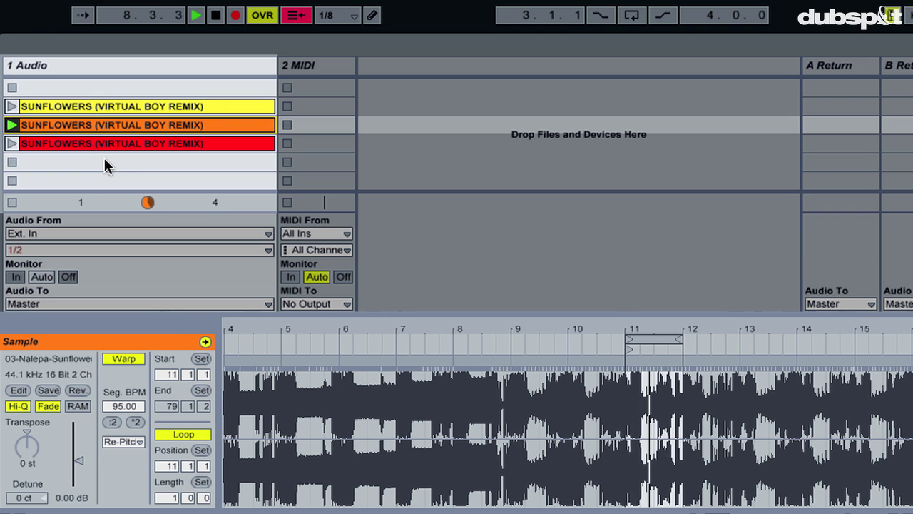
key("Down")
key("Return")
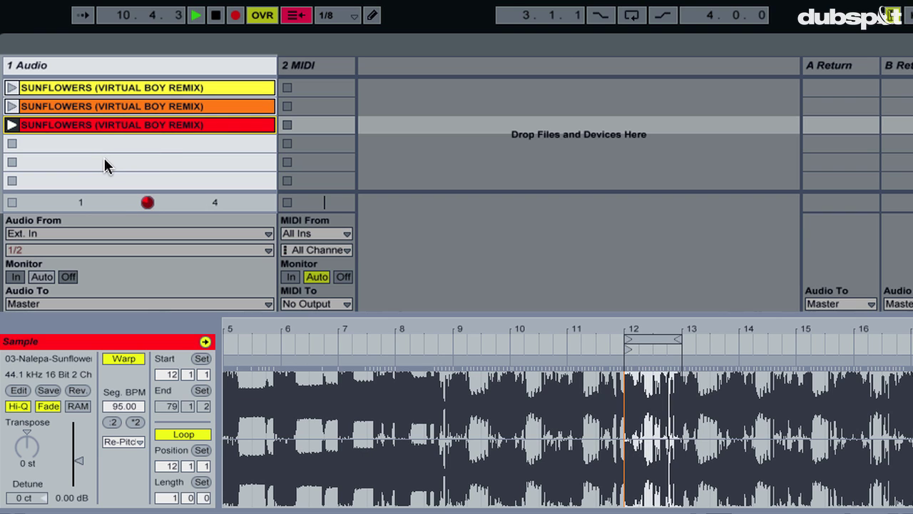
key("Up")
key("Up")
key("Return")
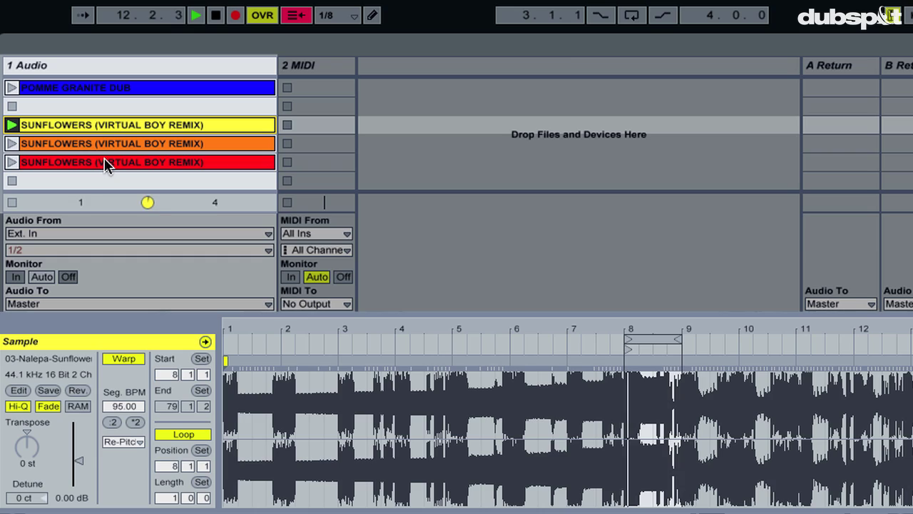
key("Tab")
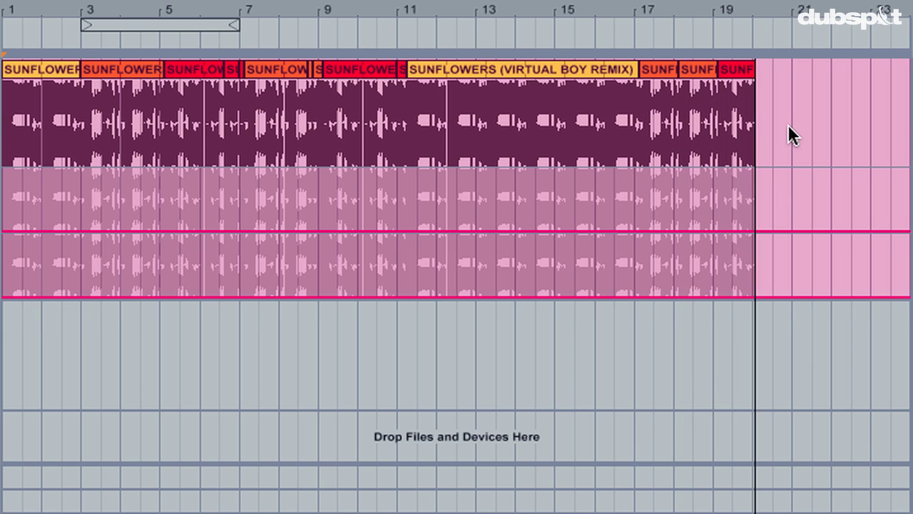
Stop the recording, collapse the extra lanes and zoom in on bars 2–10
key("space")
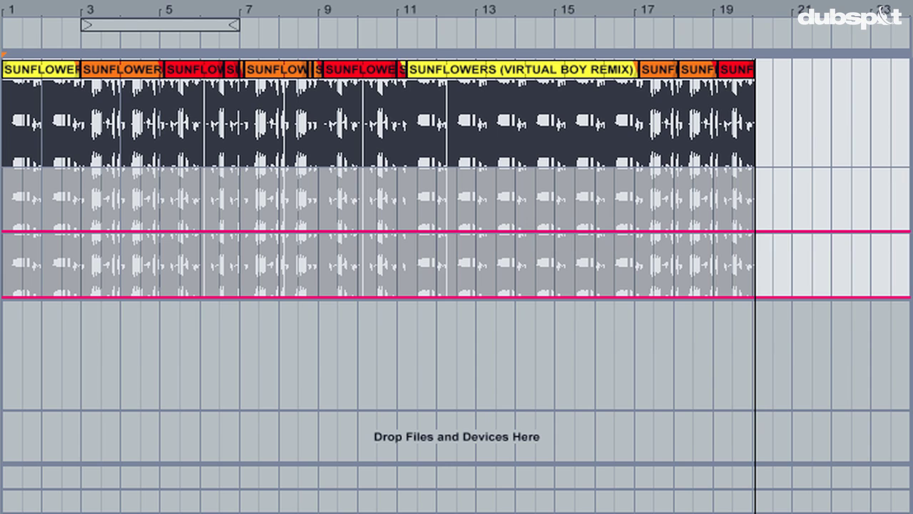
key("ctrl+z")
key("ctrl+z")
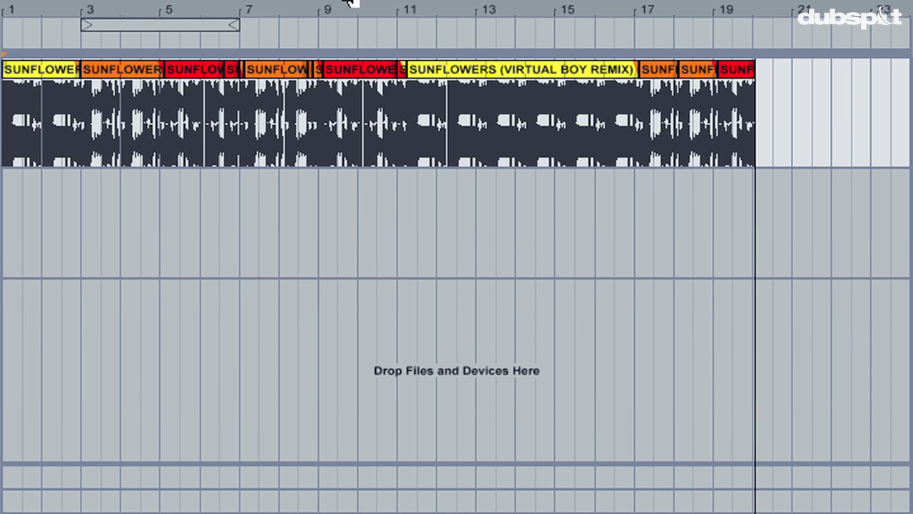
left_click_drag(351, 8, 420, 146)
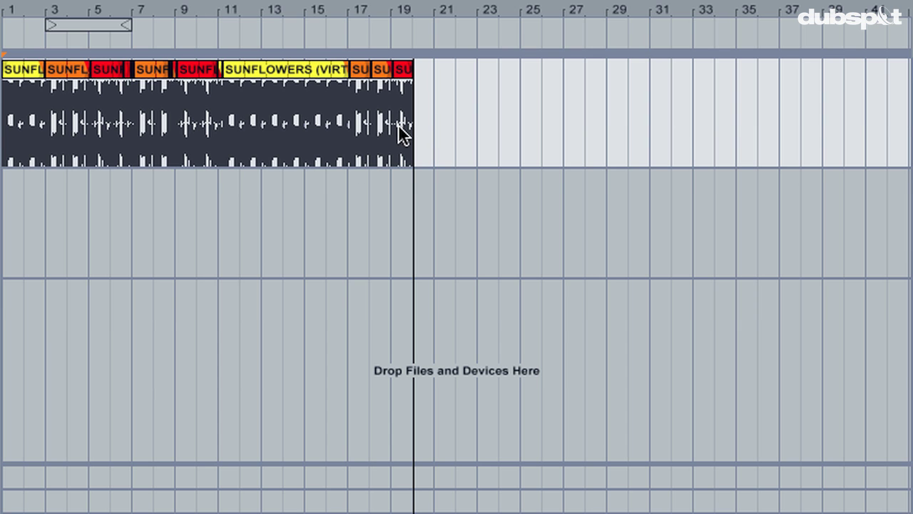
left_click_drag(86, 10, 118, 9)
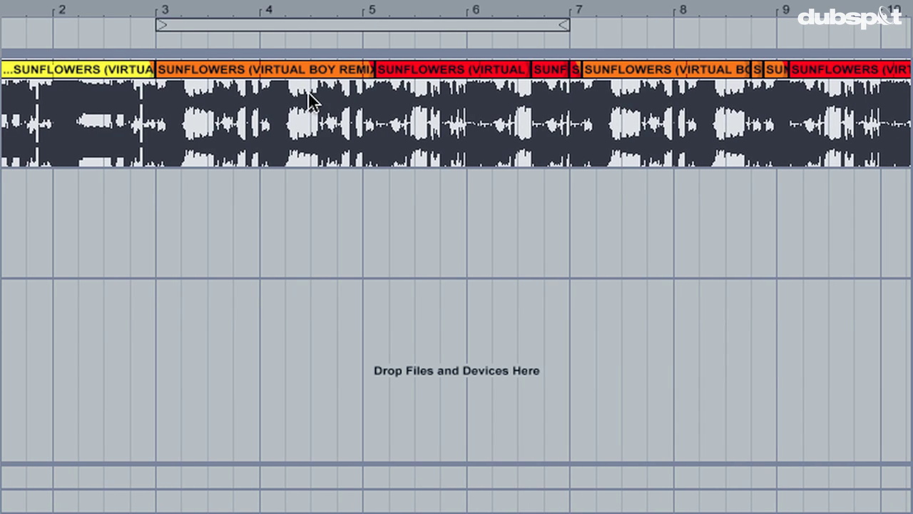
Stretch the red clip so it spans bars 5 to 7
left_click(418, 74)
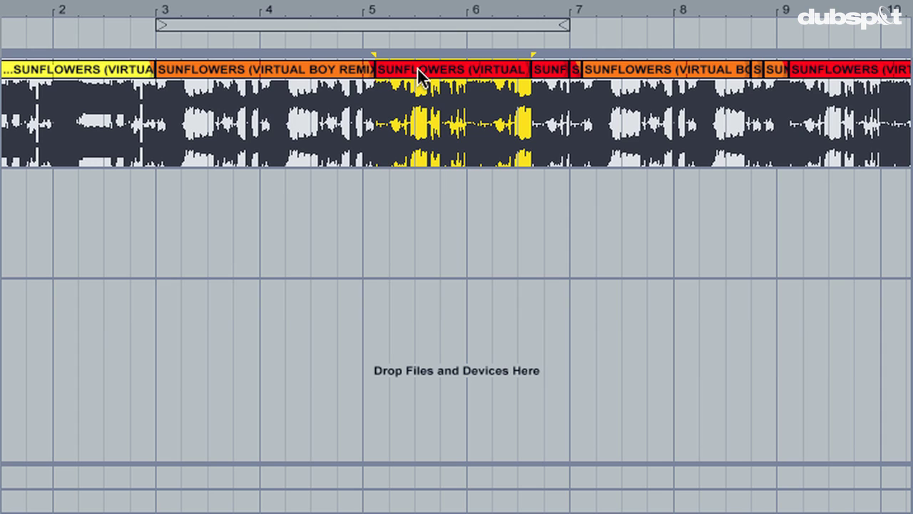
left_click_drag(412, 78, 414, 75)
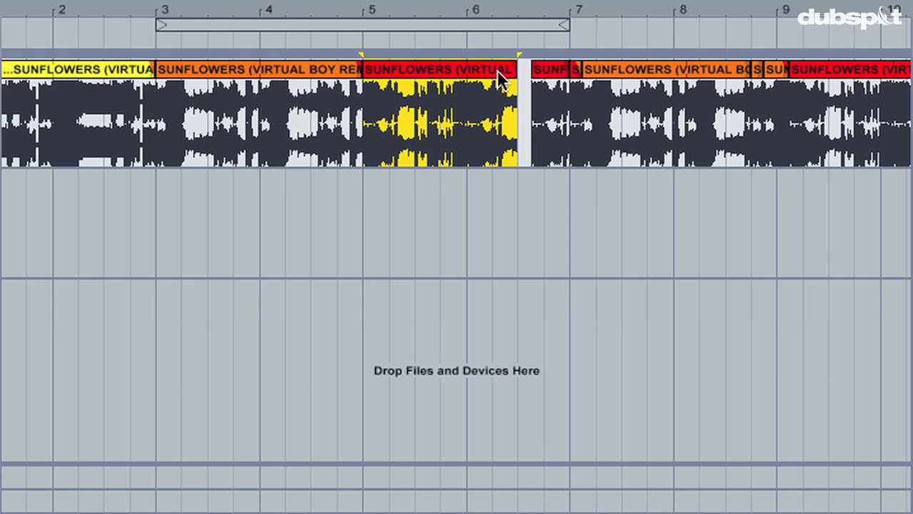
left_click_drag(510, 71, 163, 112)
left_click(567, 118)
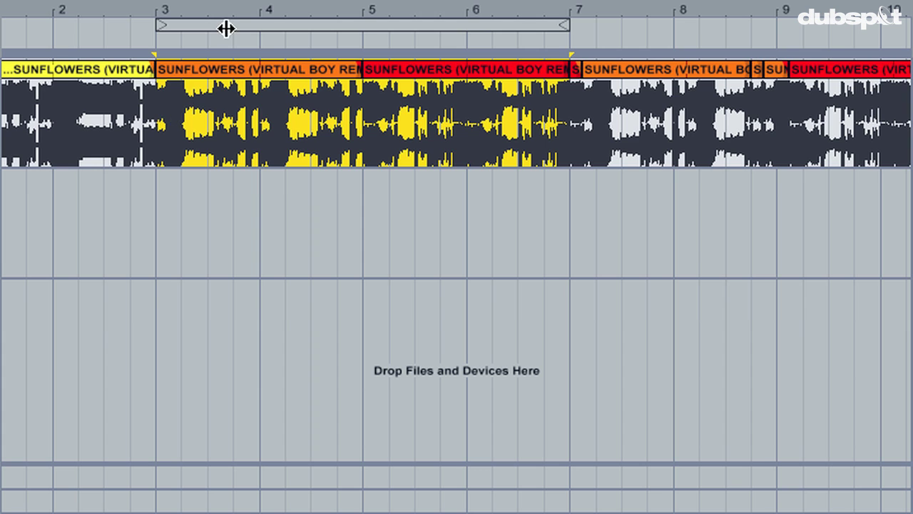
Repeat the bars 3–7 passage after itself so the row extends to bar 31
mouse_move(236, 14)
left_mouse_down()
mouse_move(236, 7)
mouse_move(142, 12)
left_mouse_up()
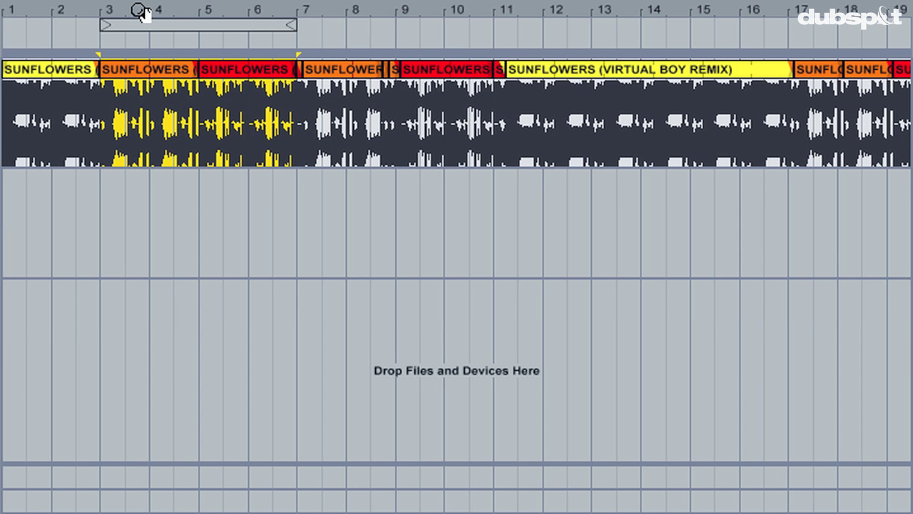
key("ctrl+d")
key("ctrl+d")
key("ctrl+d")
key("ctrl+d")
key("ctrl+d")
key("ctrl+d")
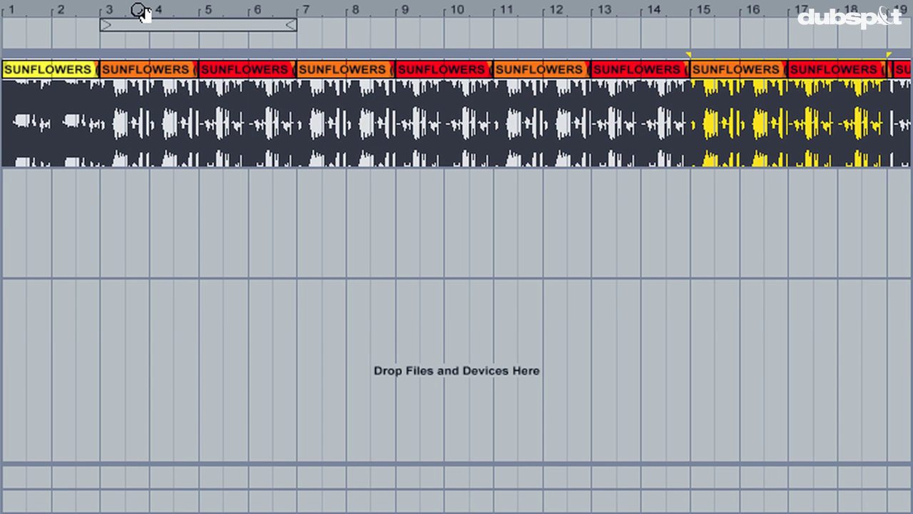
mouse_move(181, 12)
left_mouse_down()
mouse_move(192, 4)
mouse_move(179, 5)
left_mouse_up()
scroll(263, 157, "left", 5)
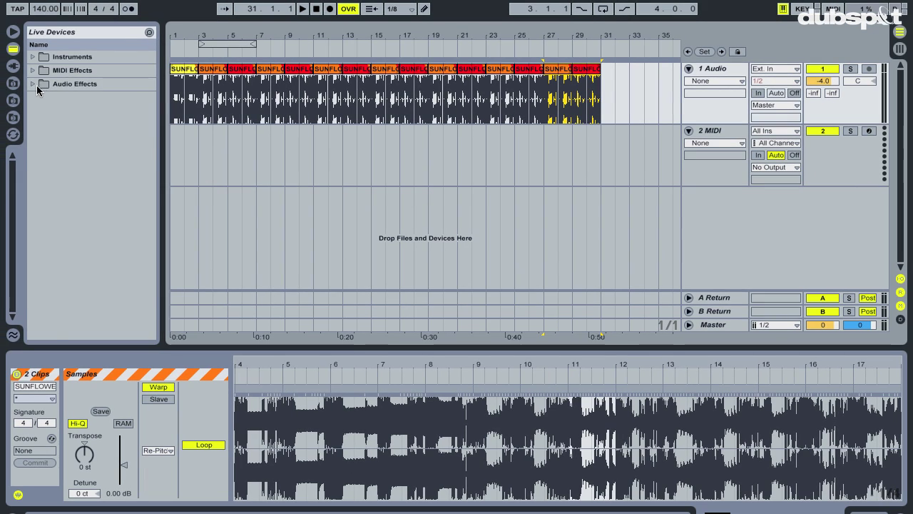
Load Simple Delay from Audio Effects onto return track A
left_click(32, 84)
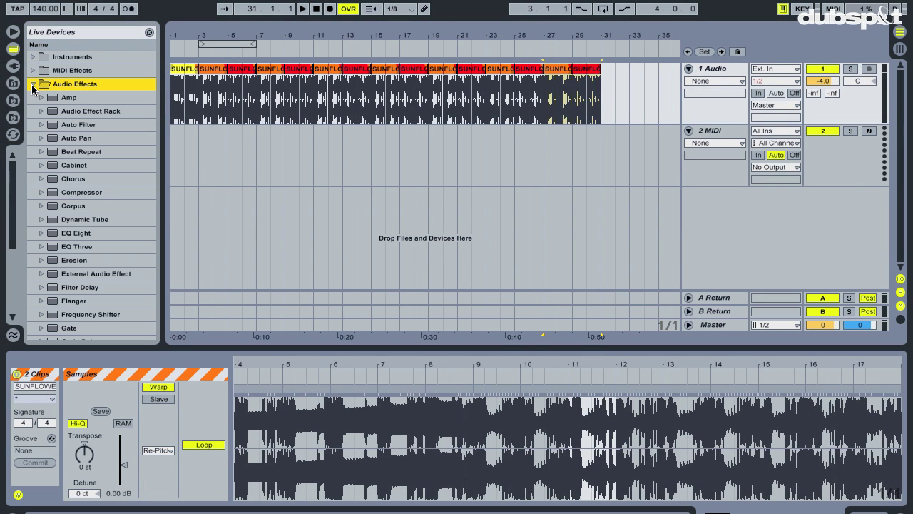
key("Tab")
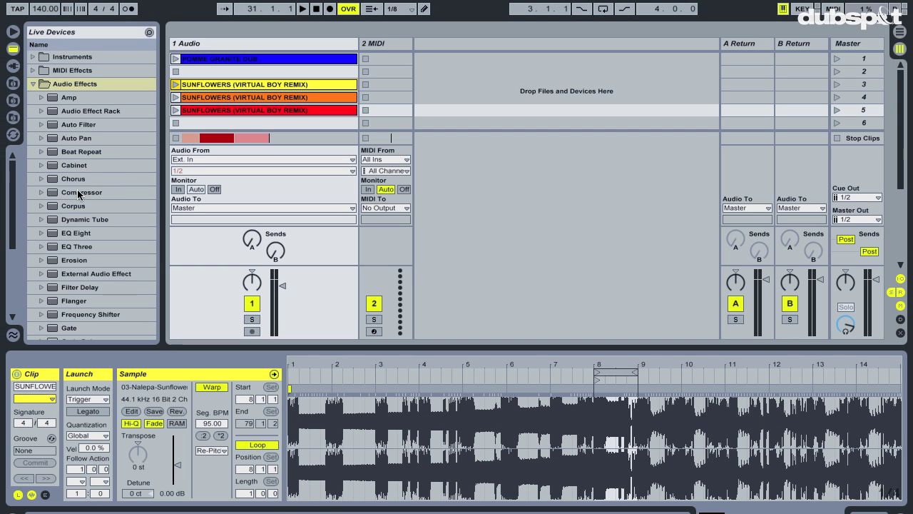
scroll(78, 194, "down", 5)
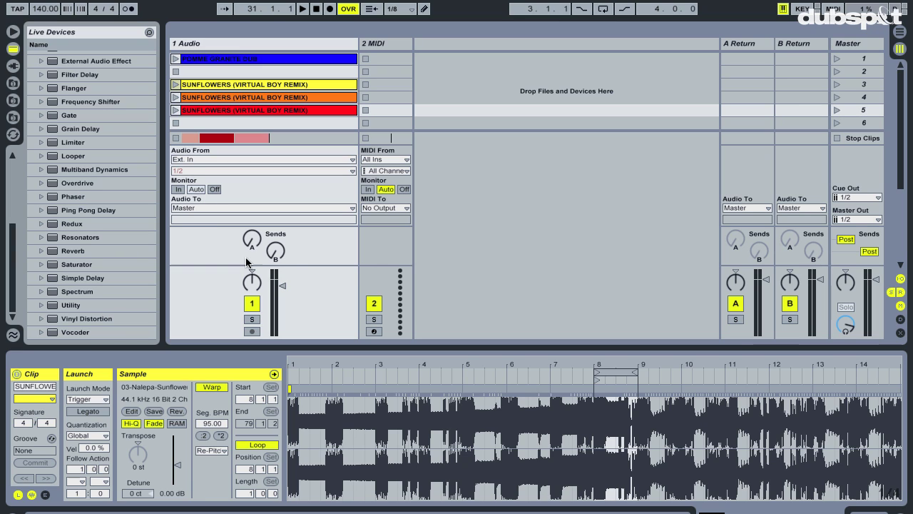
left_click(75, 277)
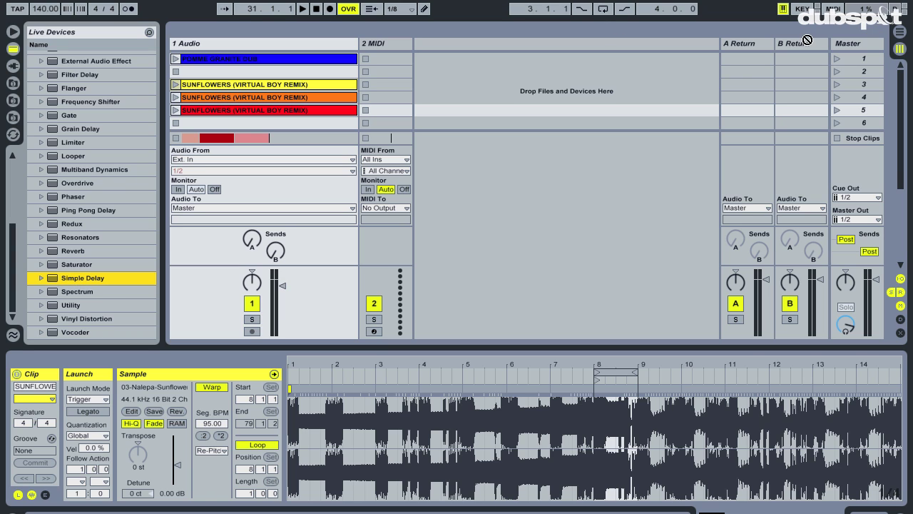
left_click(753, 43)
double_click(83, 278)
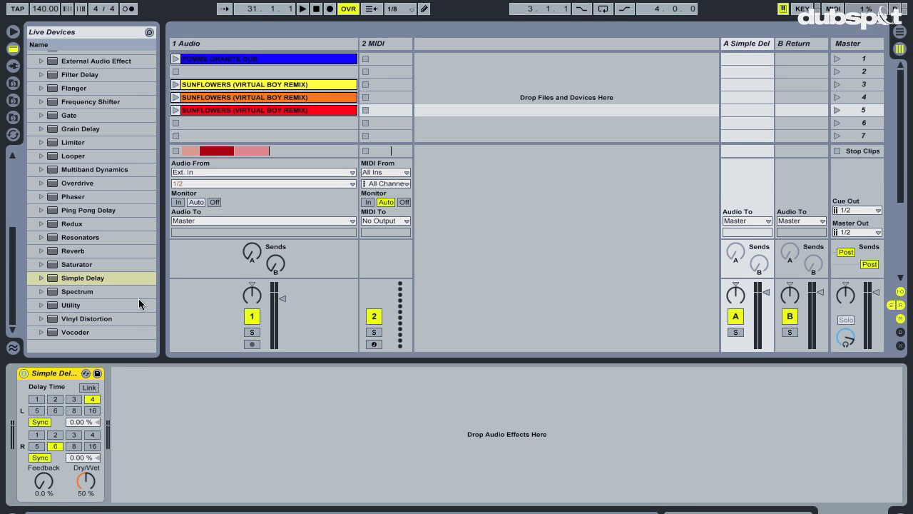
Set the delay feedback to 50 % and both left and right delay times to 2
left_click_drag(41, 490, 41, 463)
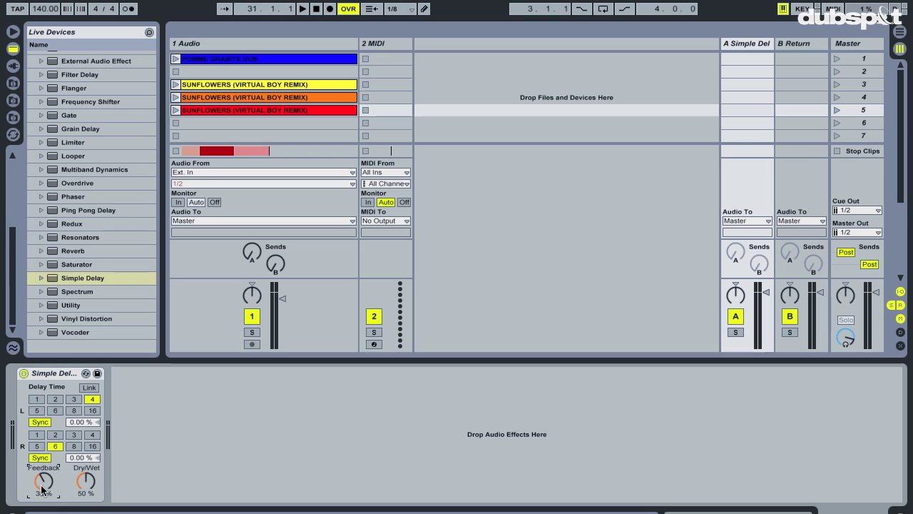
left_click(60, 434)
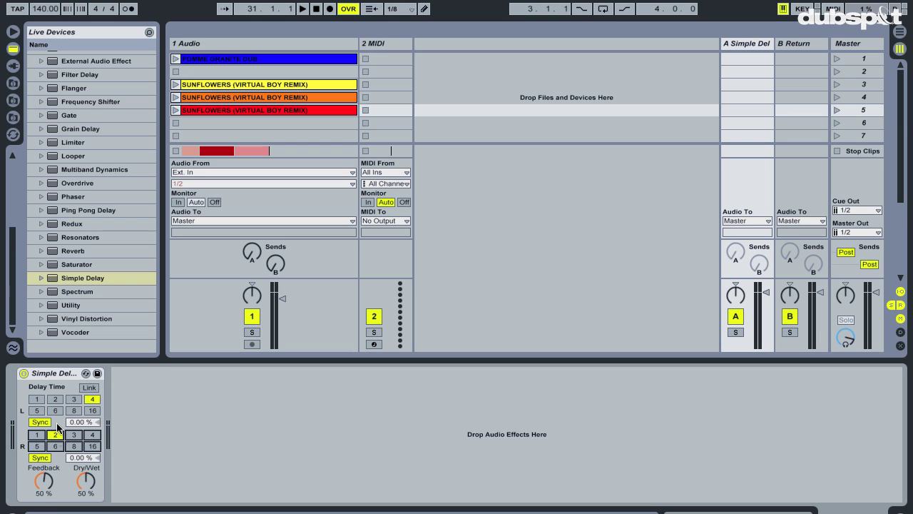
left_click(53, 400)
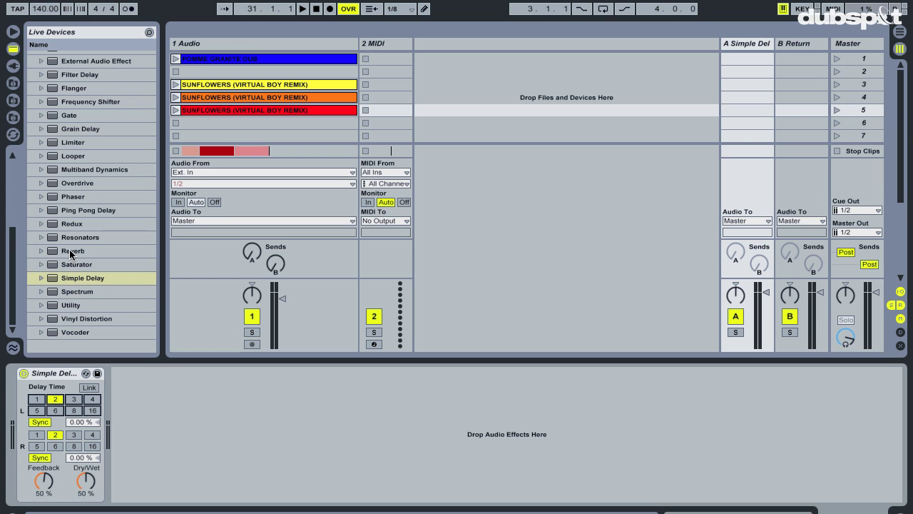
Drop Reverb onto return track B with 11.2 s decay and High quality
left_click_drag(71, 252, 171, 239)
left_click_drag(779, 62, 813, 41)
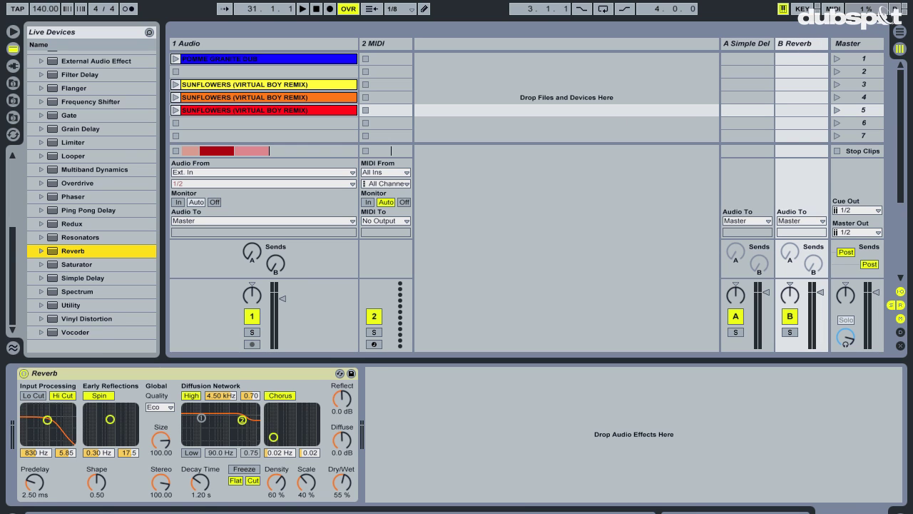
left_click(199, 491)
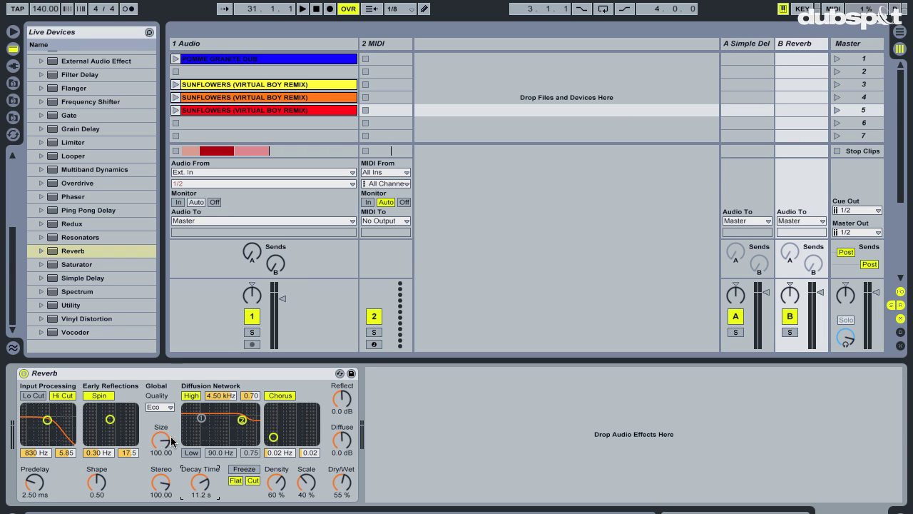
left_click(156, 408)
left_click(160, 444)
Map track 1's Send A to CC 10 and Send B to CC 14, then select the red Sunflowers clip
left_click(833, 9)
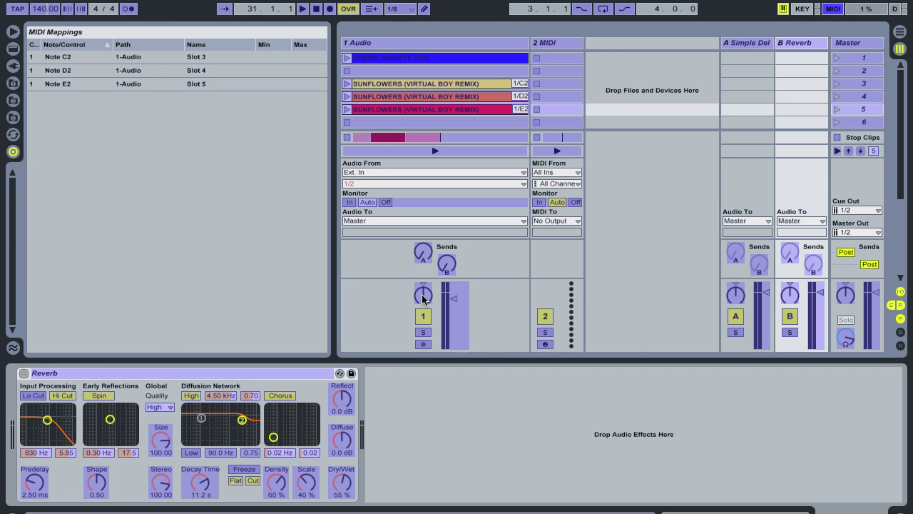
left_click(425, 247)
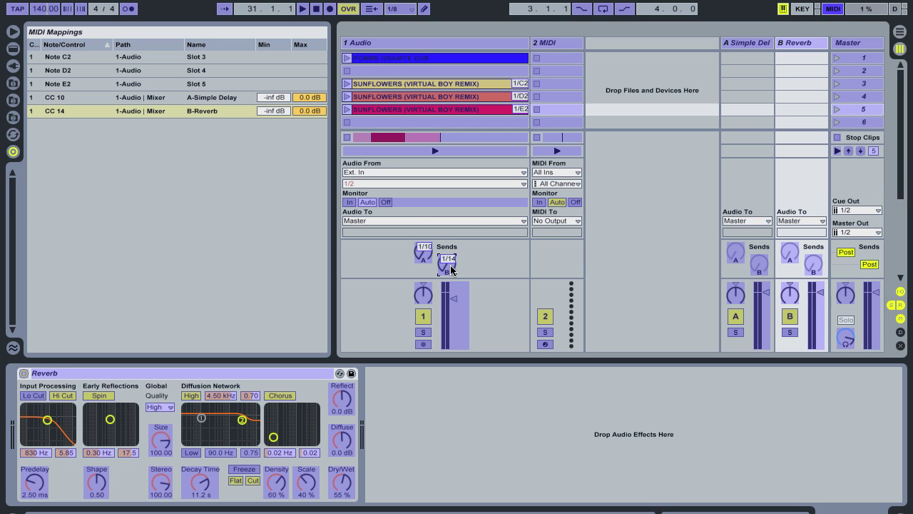
left_click(831, 9)
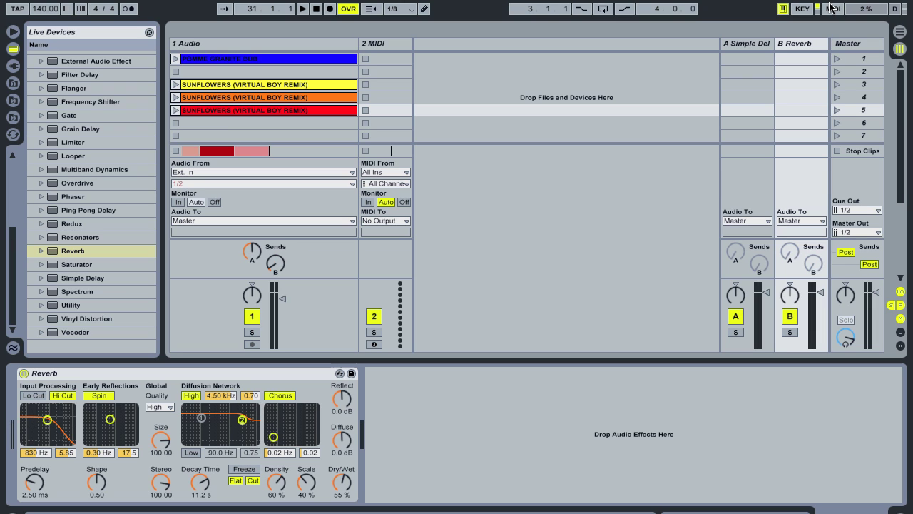
left_click(257, 111)
Duplicate the red Sunflowers clip into slot 6, colour the copy purple, and review MIDI mappings
key("ctrl+d")
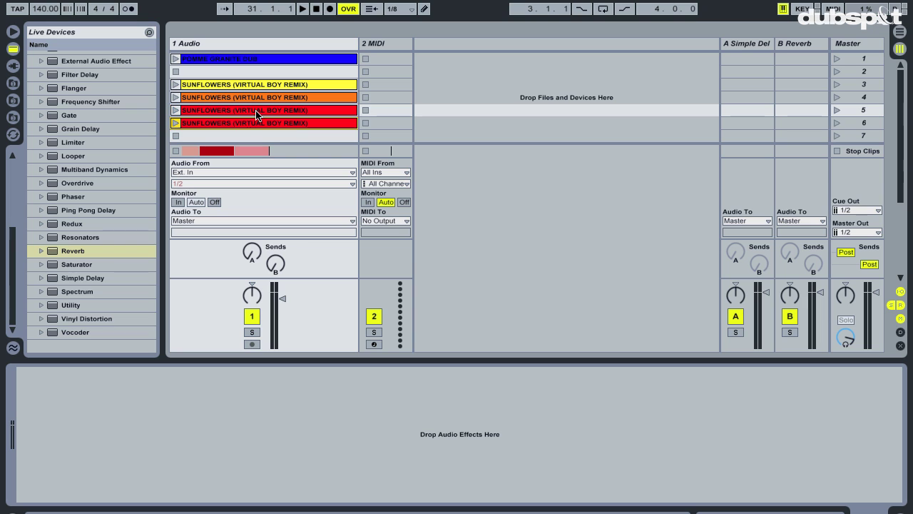
double_click(242, 124)
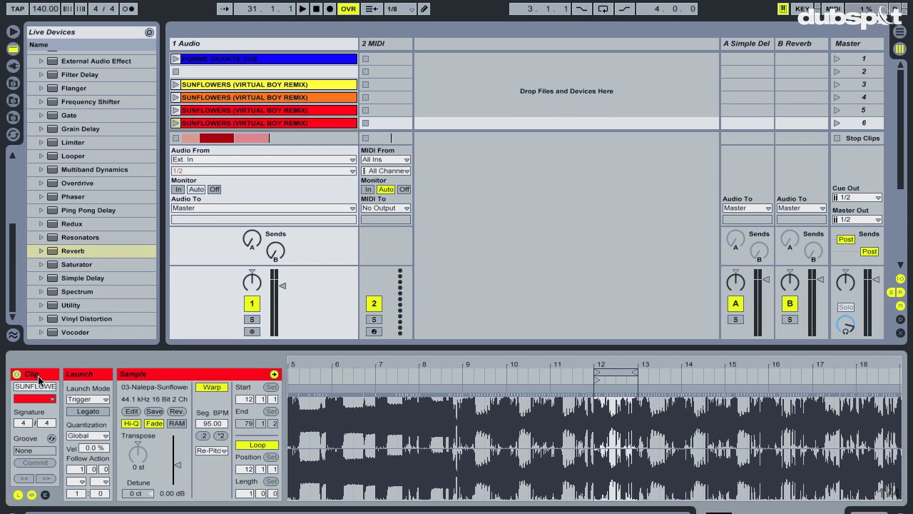
left_click(36, 400)
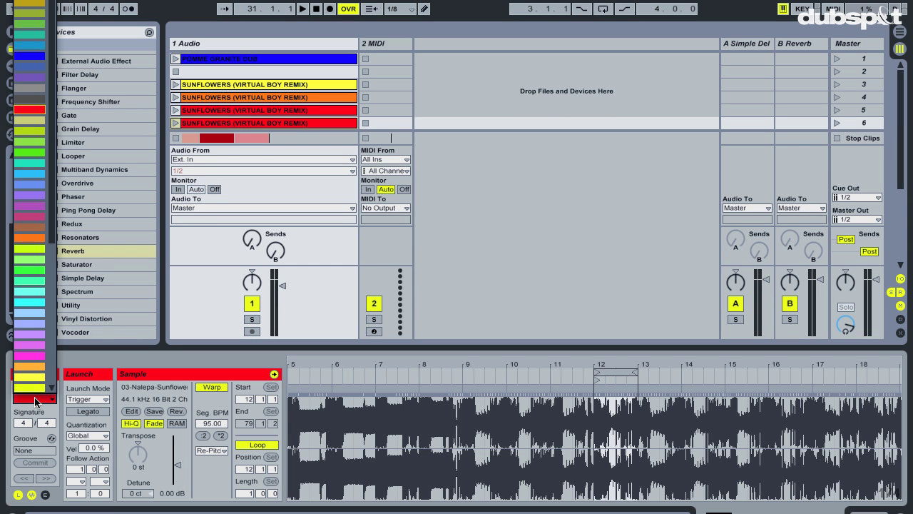
left_click(32, 79)
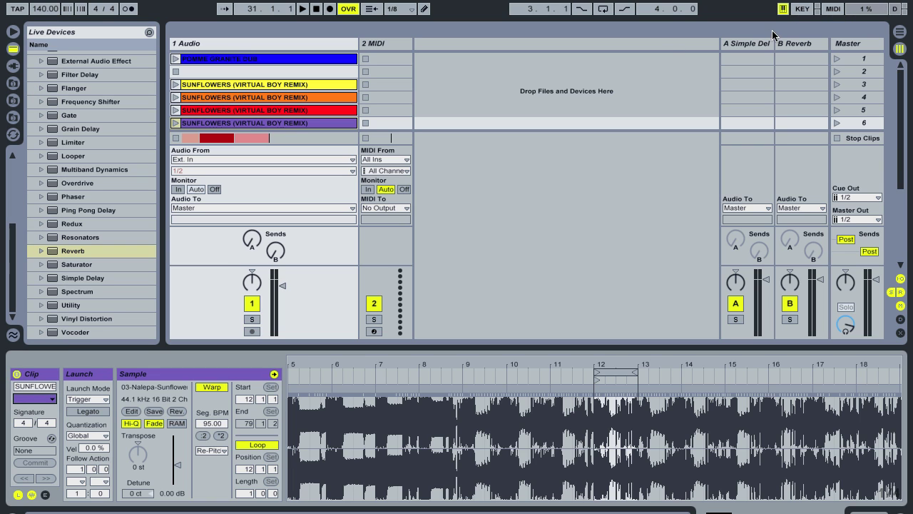
left_click(832, 9)
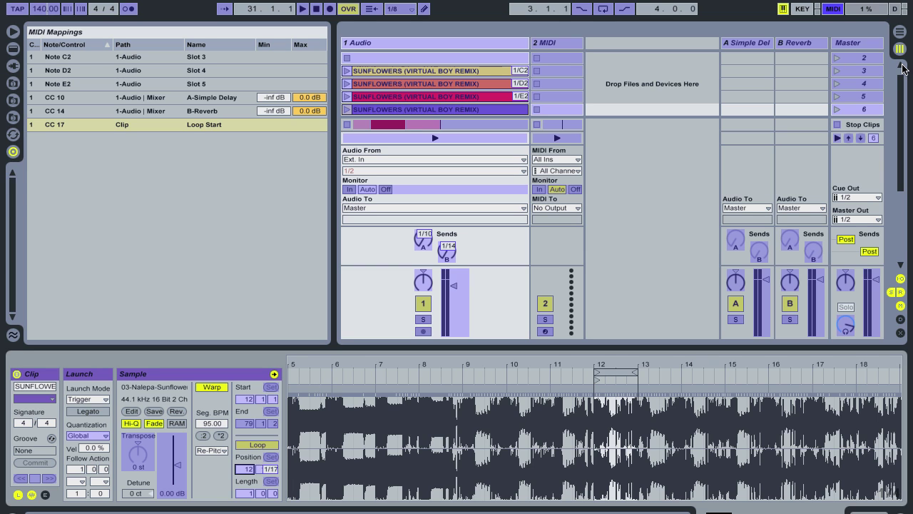
left_click(832, 8)
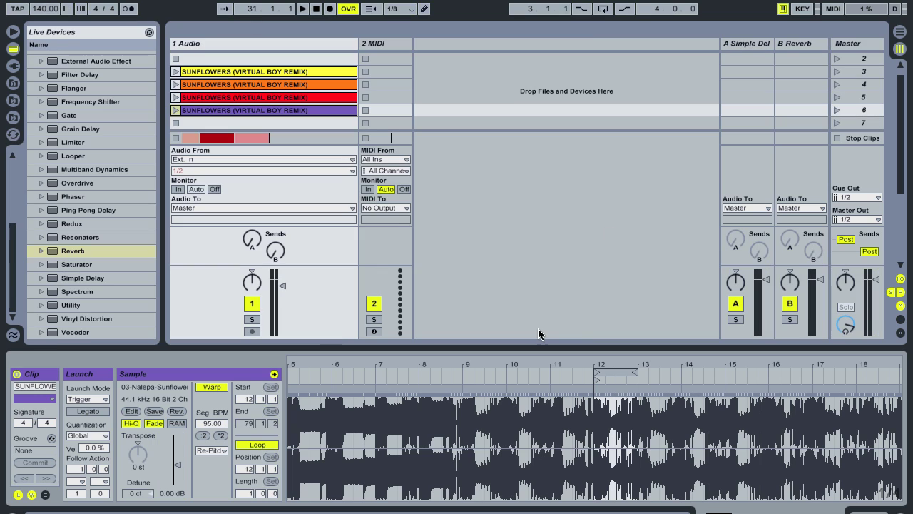
Launch the purple Sunflowers clip so it records into bars 1–13 of the Arrangement
left_click_drag(534, 361, 365, 360)
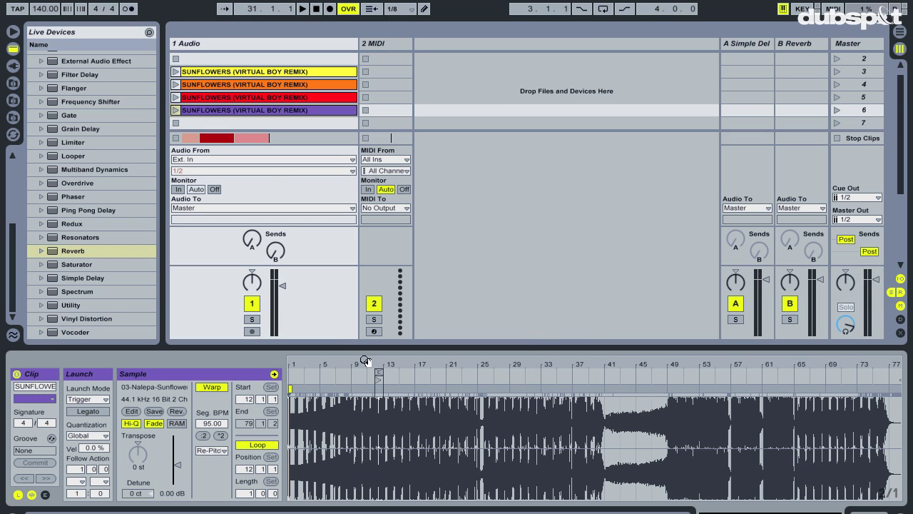
left_click(176, 112)
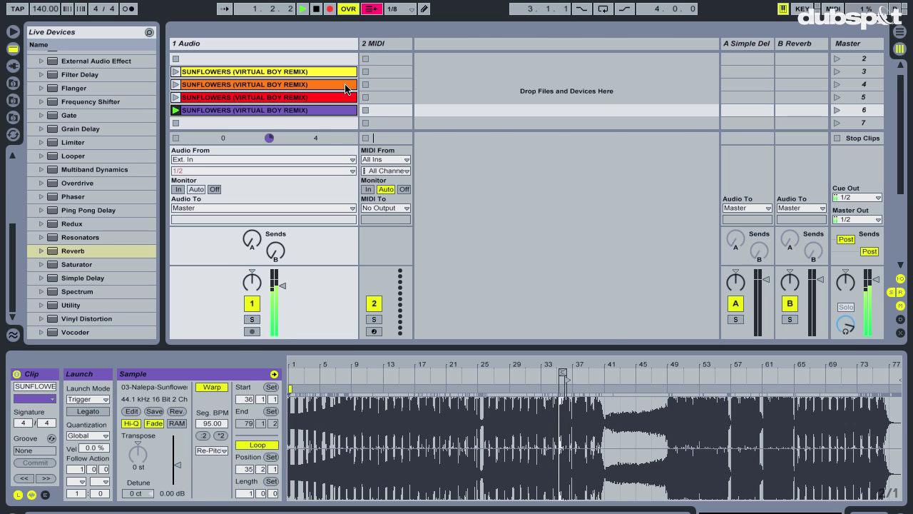
key("Tab")
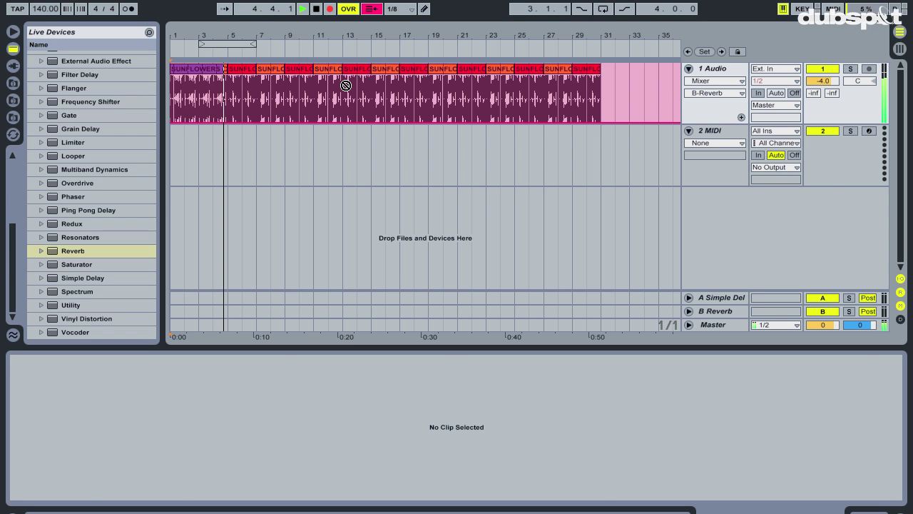
key("Tab")
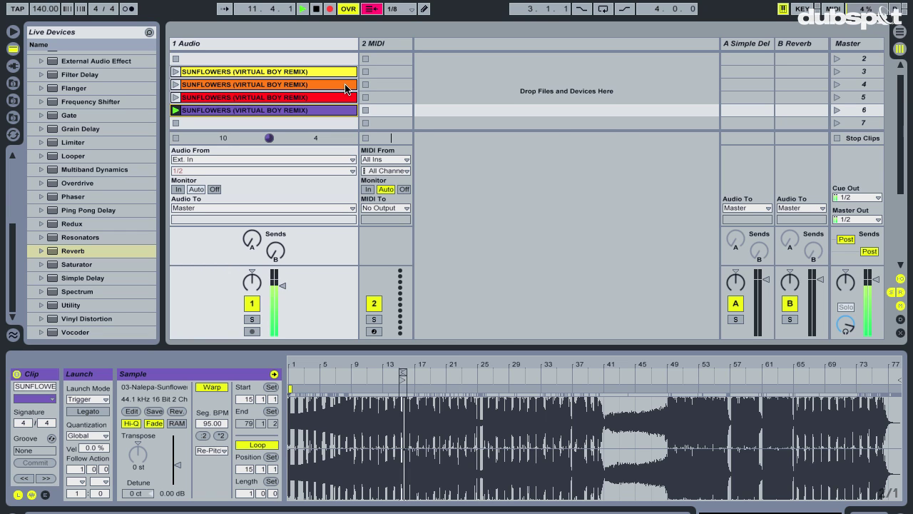
key("Tab")
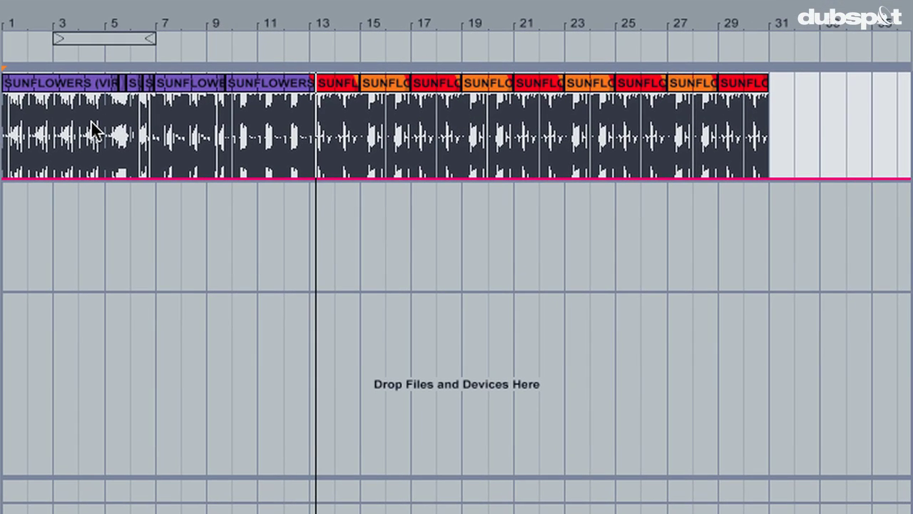
Play the arrangement from bar 5 and zoom in around bar 7
left_click(91, 122)
key("space")
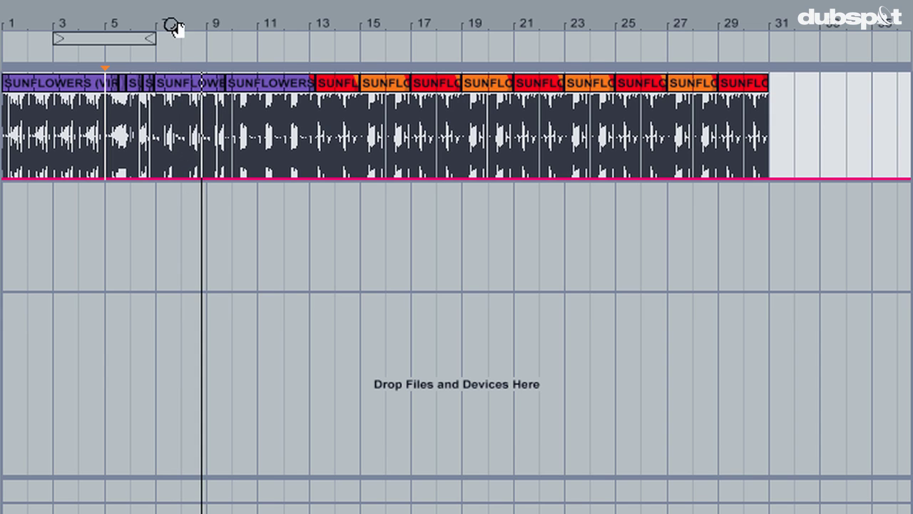
left_click_drag(173, 26, 172, 28)
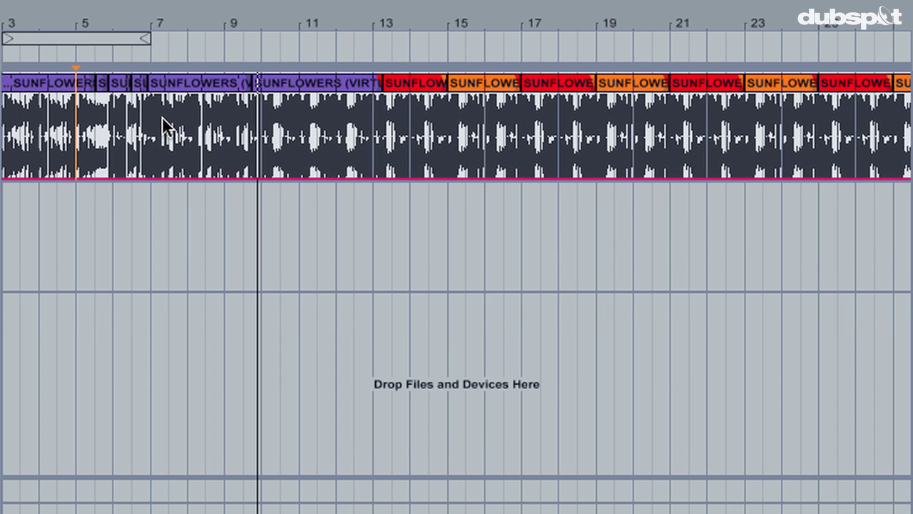
Duplicate bars 7–9 to bars 9–11 and resume recording from bar 13
mouse_move(151, 127)
left_mouse_down()
mouse_move(247, 121)
mouse_move(229, 112)
left_mouse_up()
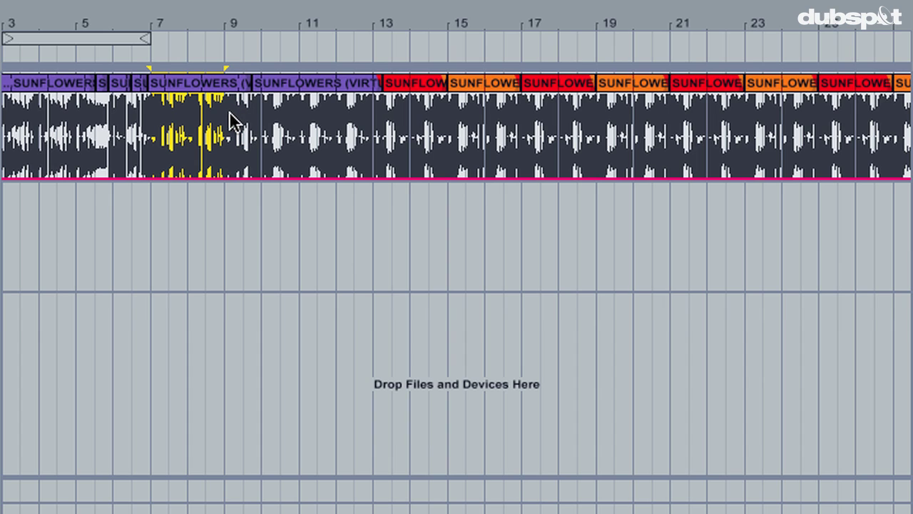
key("ctrl+d")
key("ctrl+d")
key("ctrl+d")
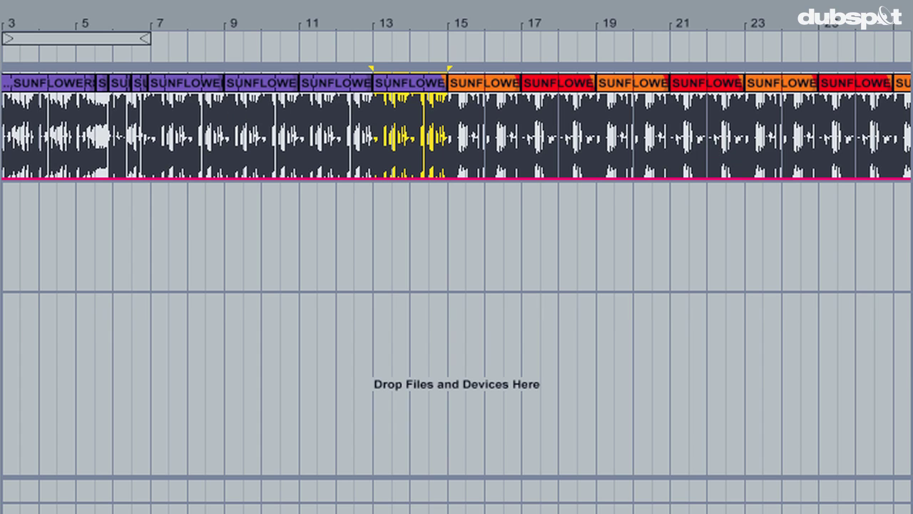
key("space")
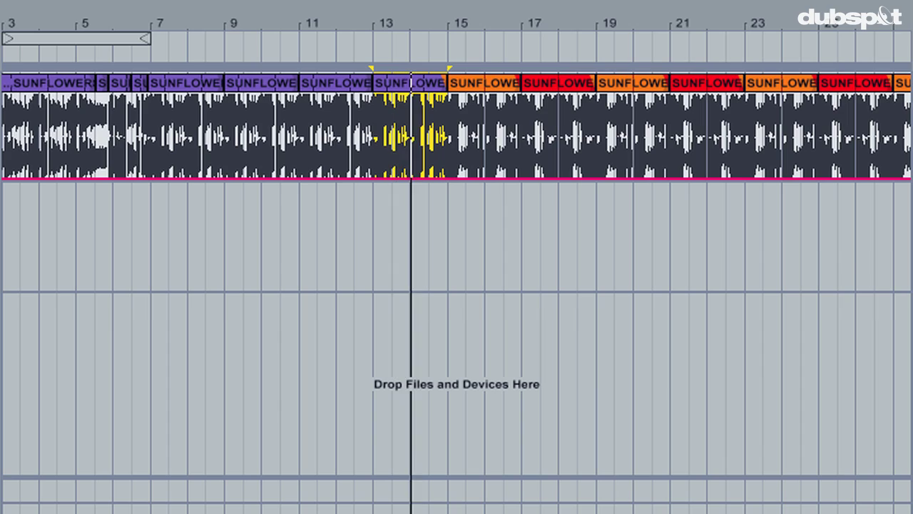
key("ctrl+a")
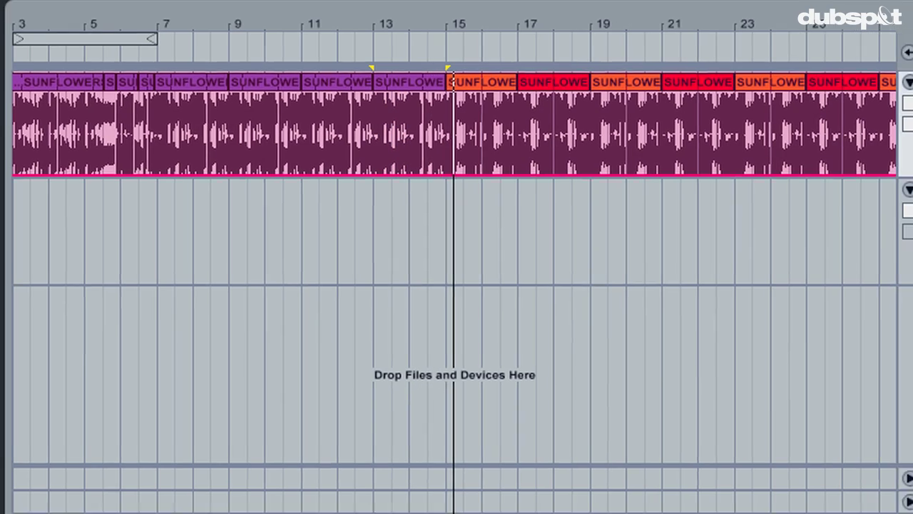
Ride the Send B reverb knob in Session View around bars 16–19, then stop recording
key("Tab")
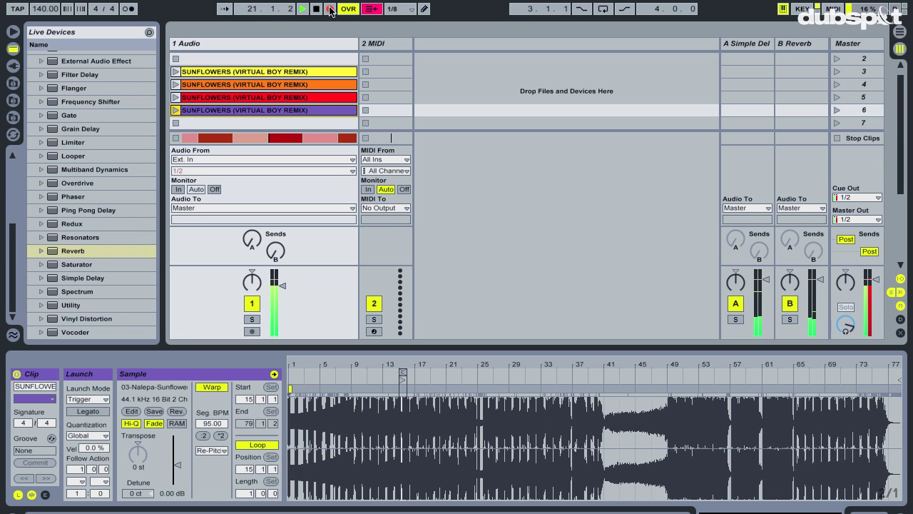
key("Tab")
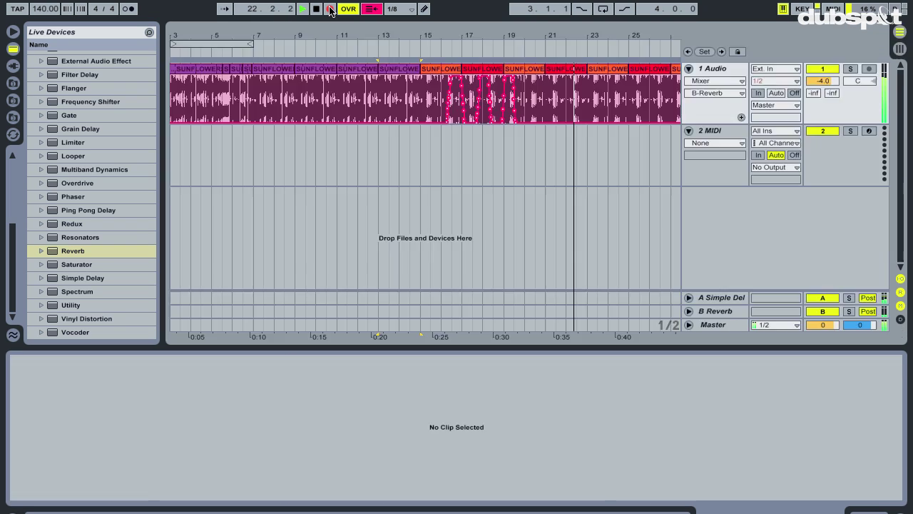
key("space")
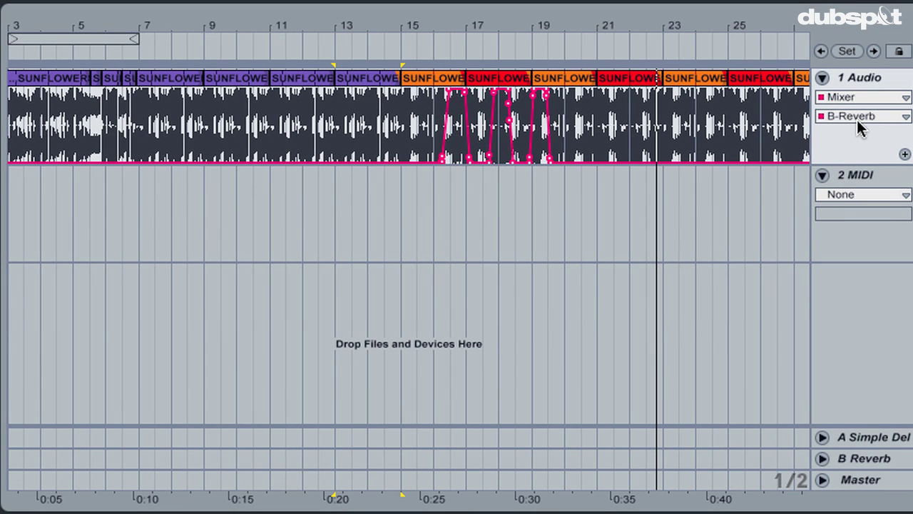
Add an A-Simple Delay automation lane under 1 Audio and select the reverb envelope at bars 16–20
left_click(904, 155)
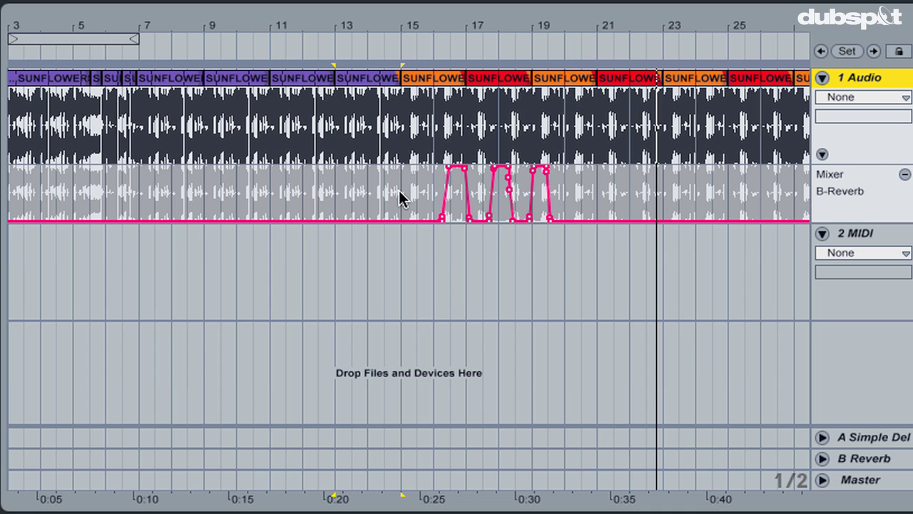
key("ctrl+alt+i")
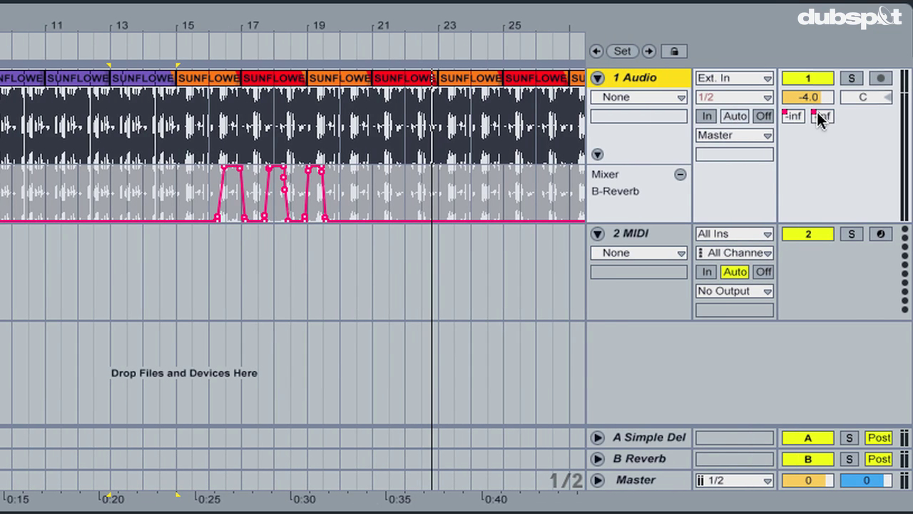
left_click(795, 117)
key("ctrl+alt+i")
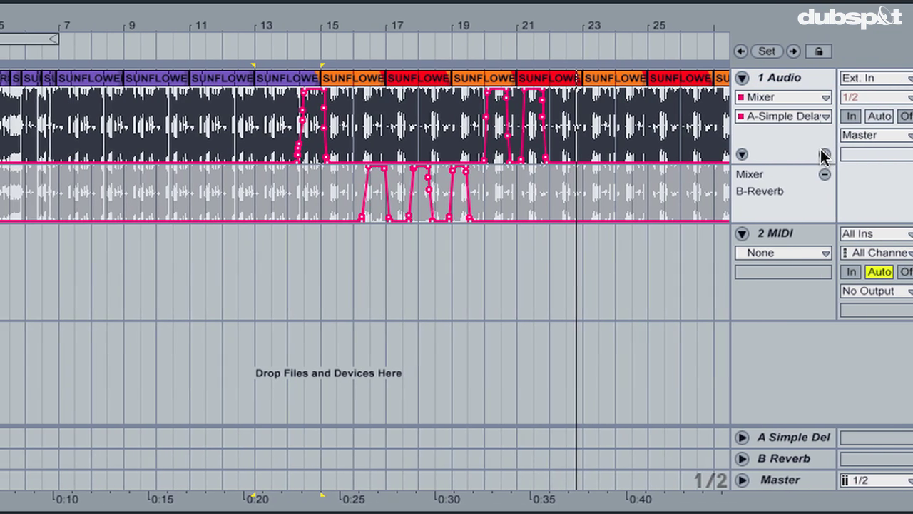
left_click(823, 153)
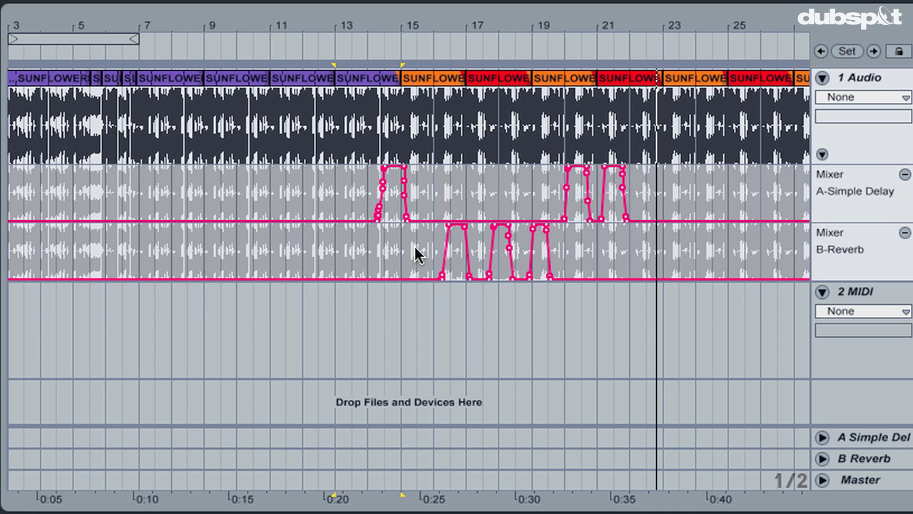
left_click_drag(428, 259, 558, 266)
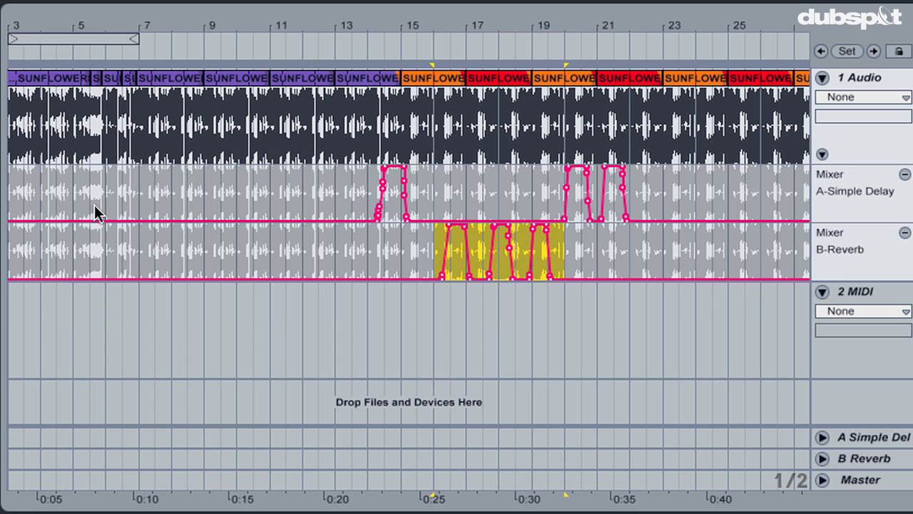
Paste the reverb envelope into the A-Simple Delay lane at bars 1–5 and play from the start
scroll(45, 203, "left", 2)
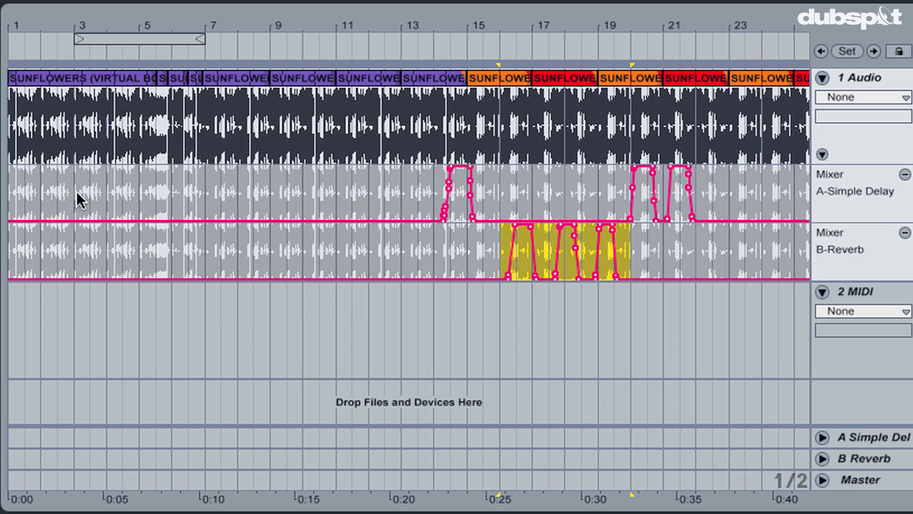
left_click(74, 200)
left_click_drag(10, 194, 71, 192)
key("ctrl+v")
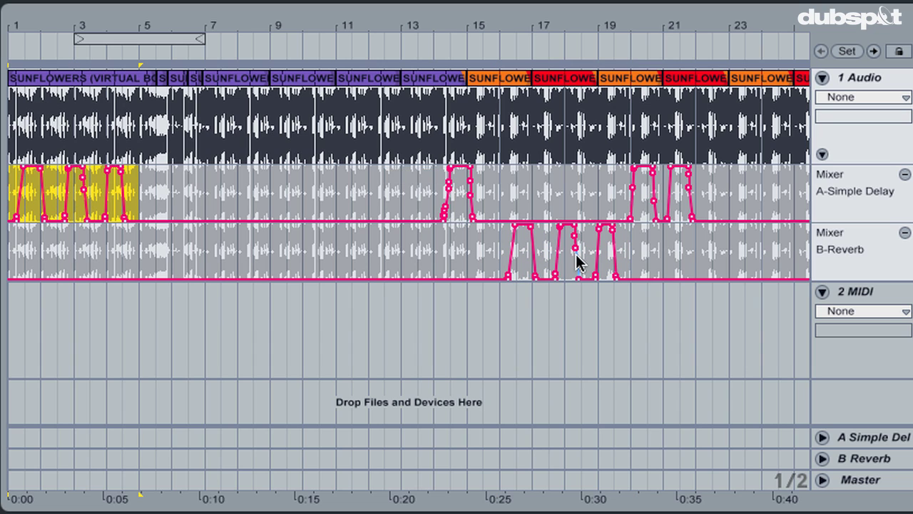
key("space")
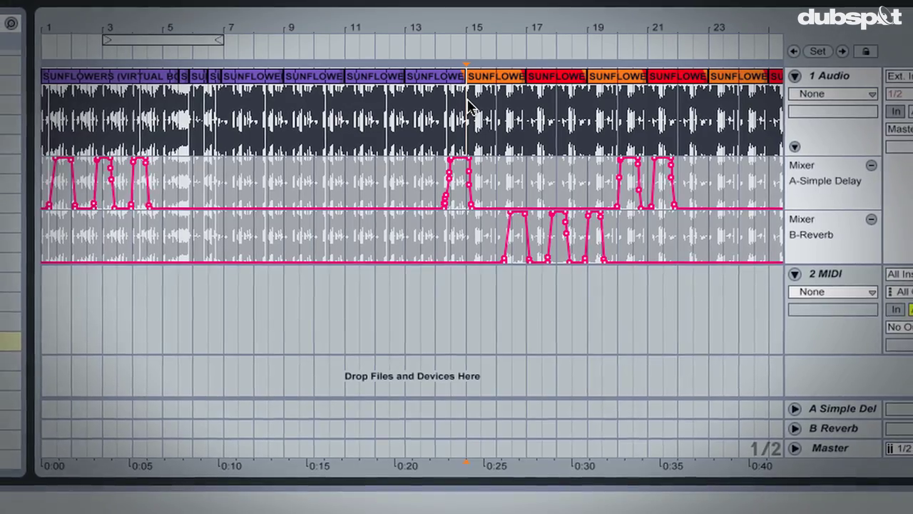
key("Tab")
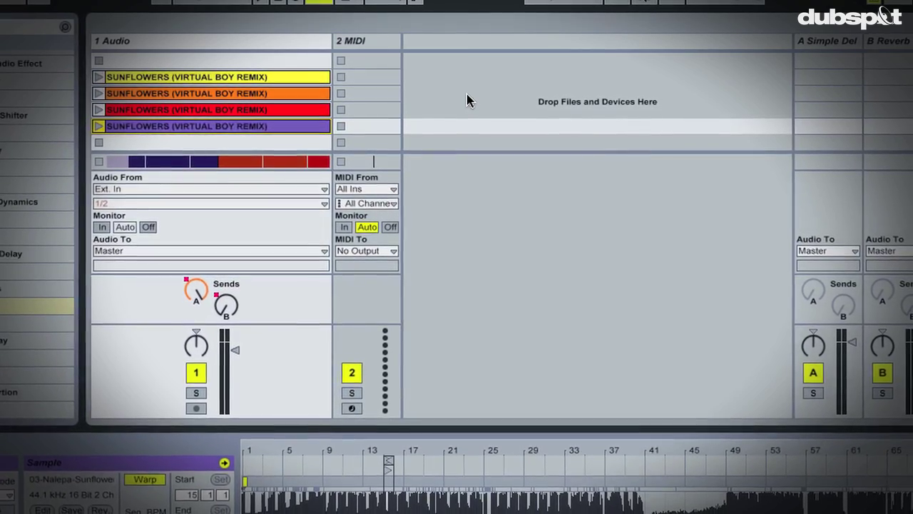
key("Tab")
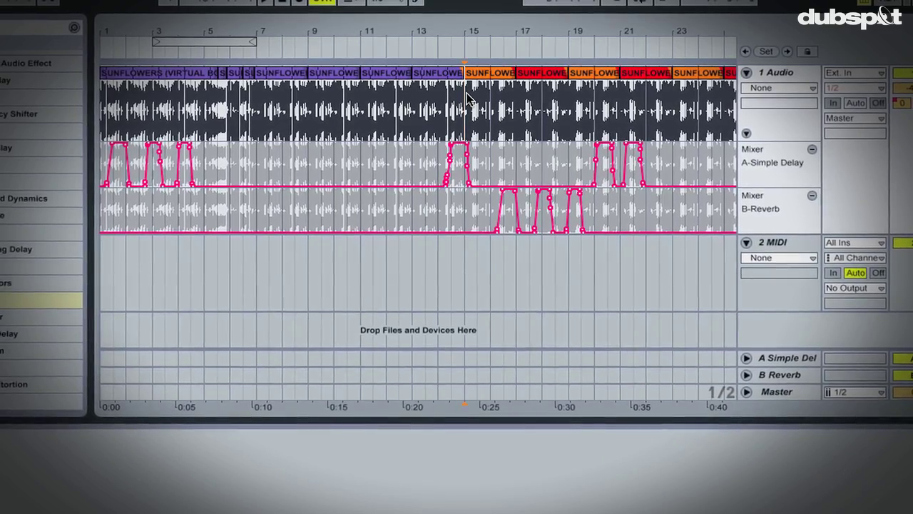